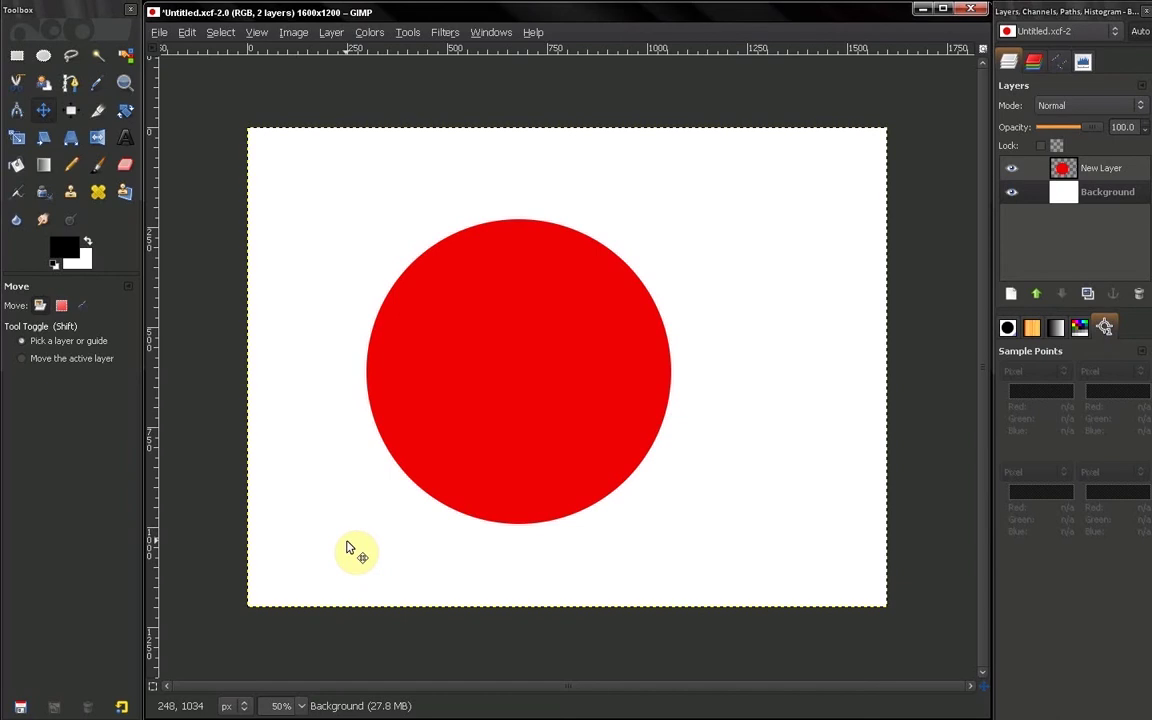
# Step: Open Edit > Preferences, which opens on the Environment page with 5 undo levels
pyautogui.click(190, 33)
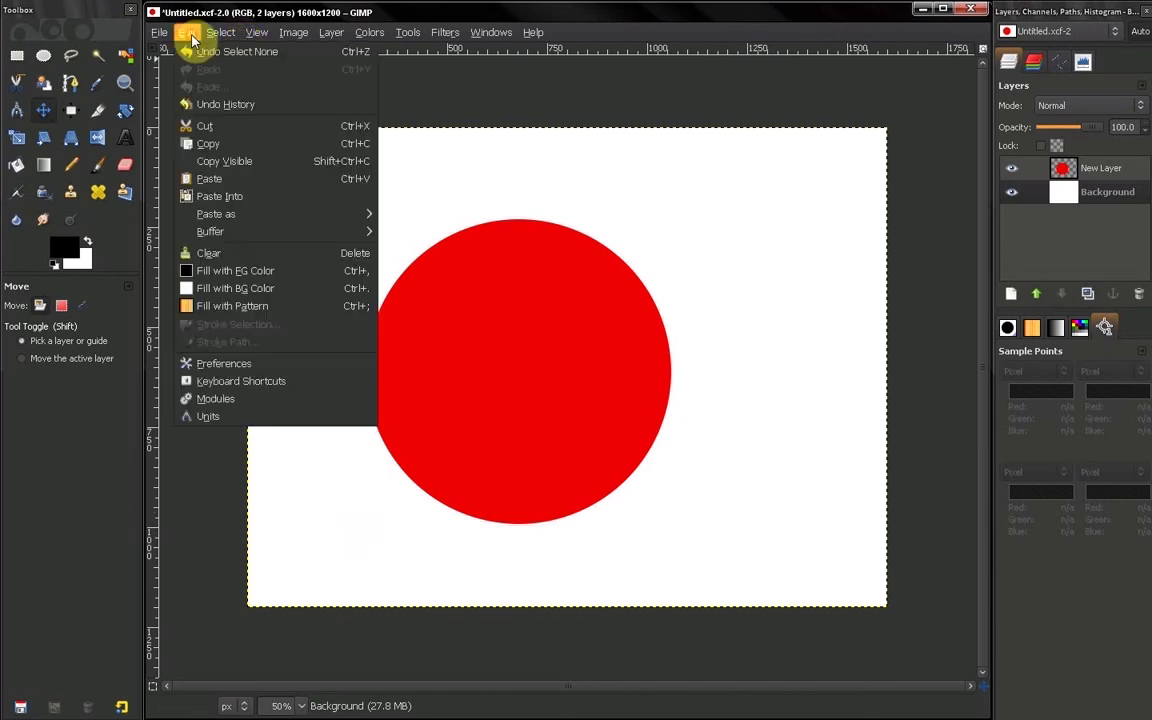
pyautogui.click(232, 366)
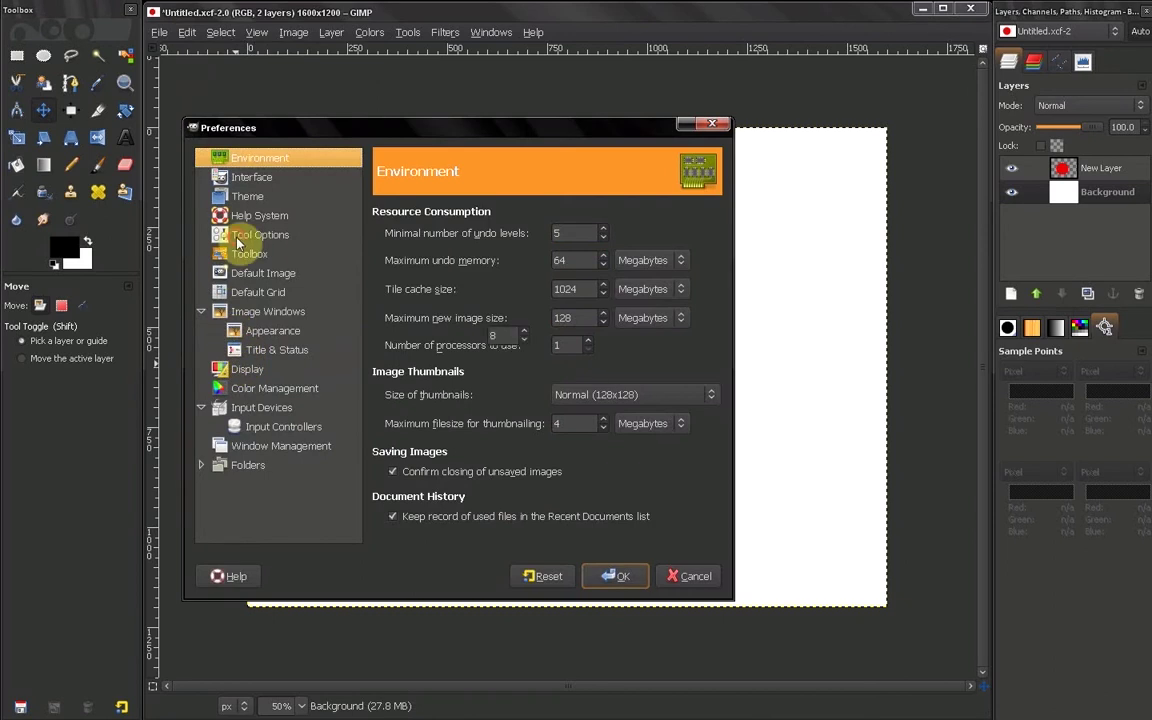
# Step: On the Tool Options page, select the Paintbrush and lower its opacity from 81.3 to 46.9
pyautogui.click(240, 236)
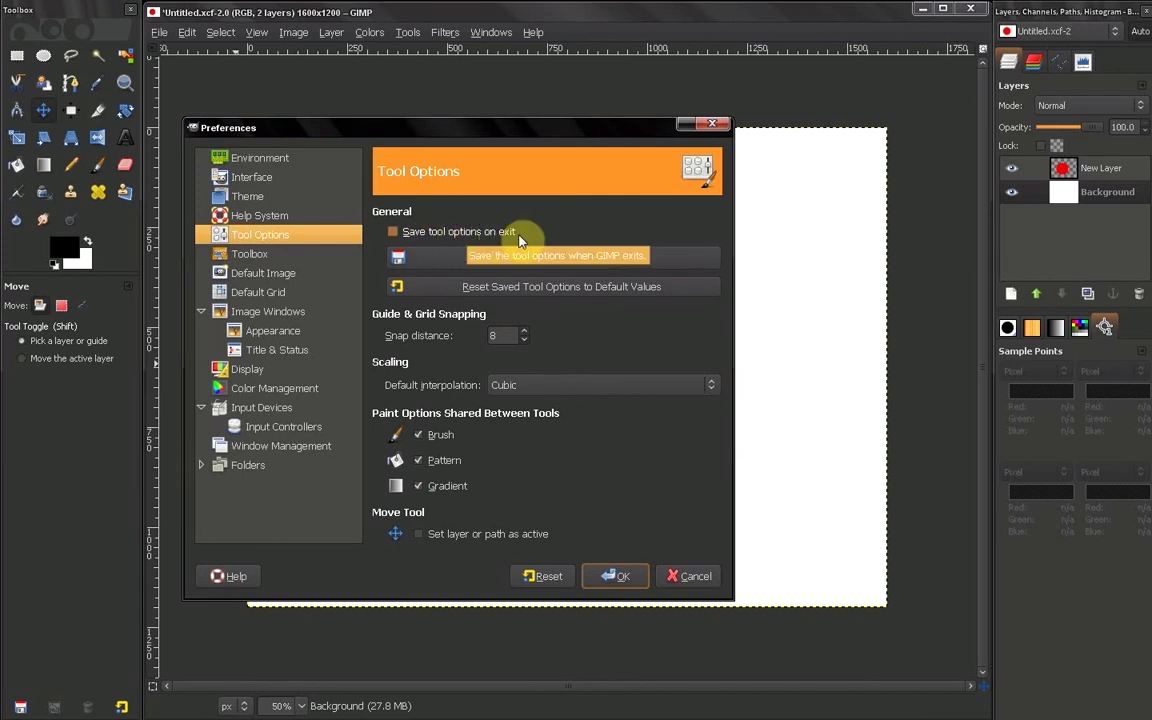
pyautogui.click(97, 164)
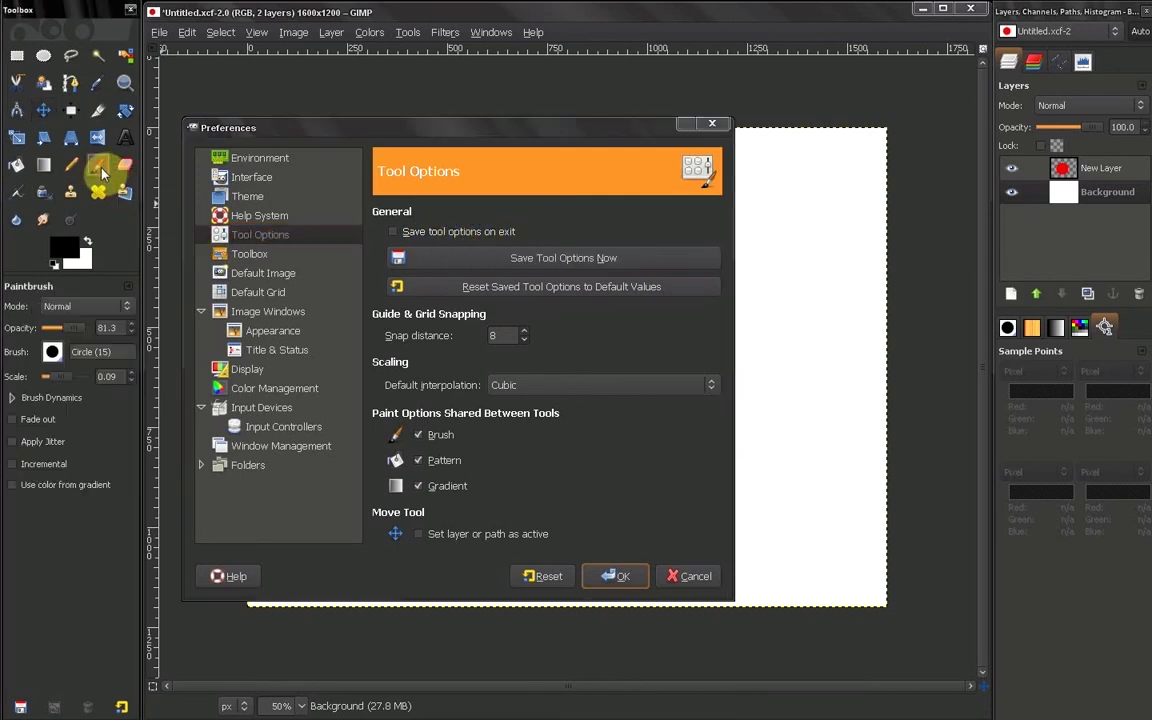
pyautogui.click(66, 329)
pyautogui.click(64, 330)
# Step: Cancel Preferences, then turn on Show Grid and Snap to Grid from the View menu
pyautogui.click(684, 576)
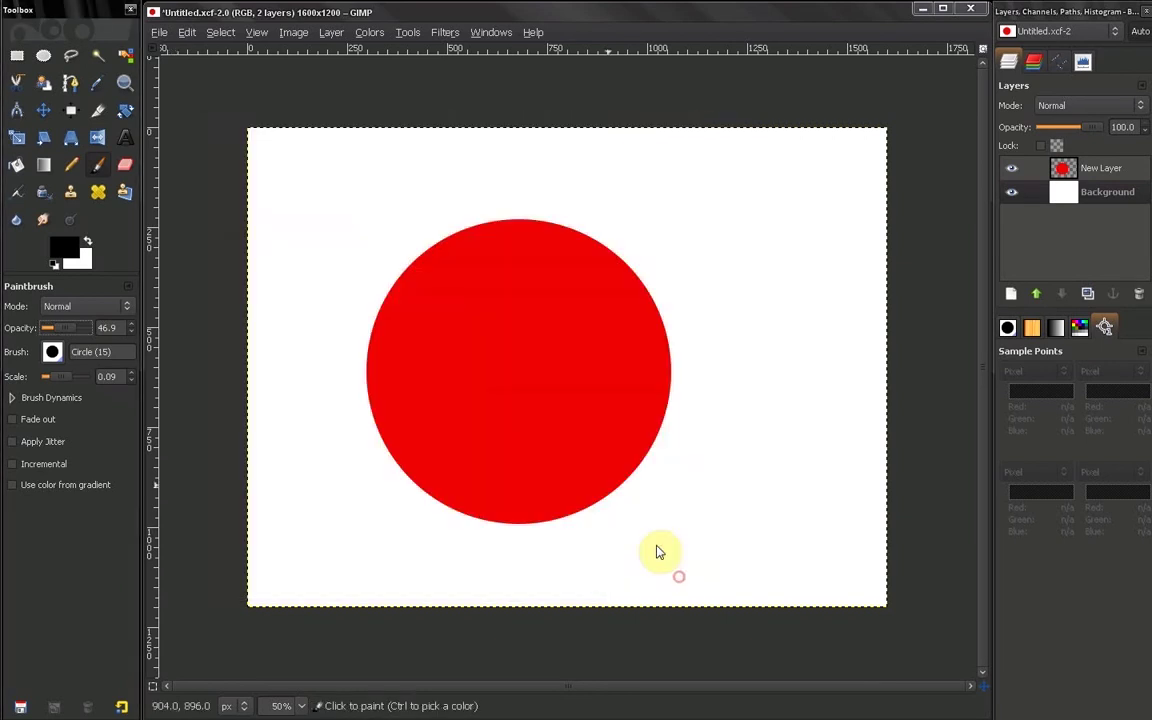
pyautogui.click(222, 33)
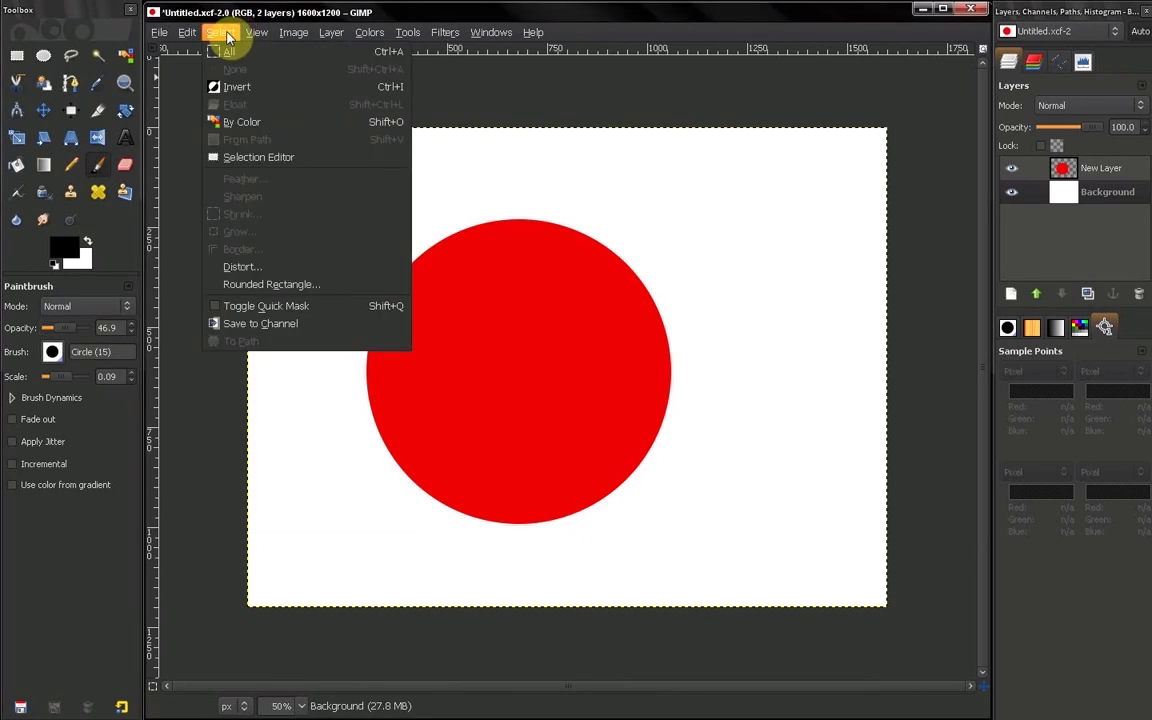
pyautogui.moveTo(254, 33)
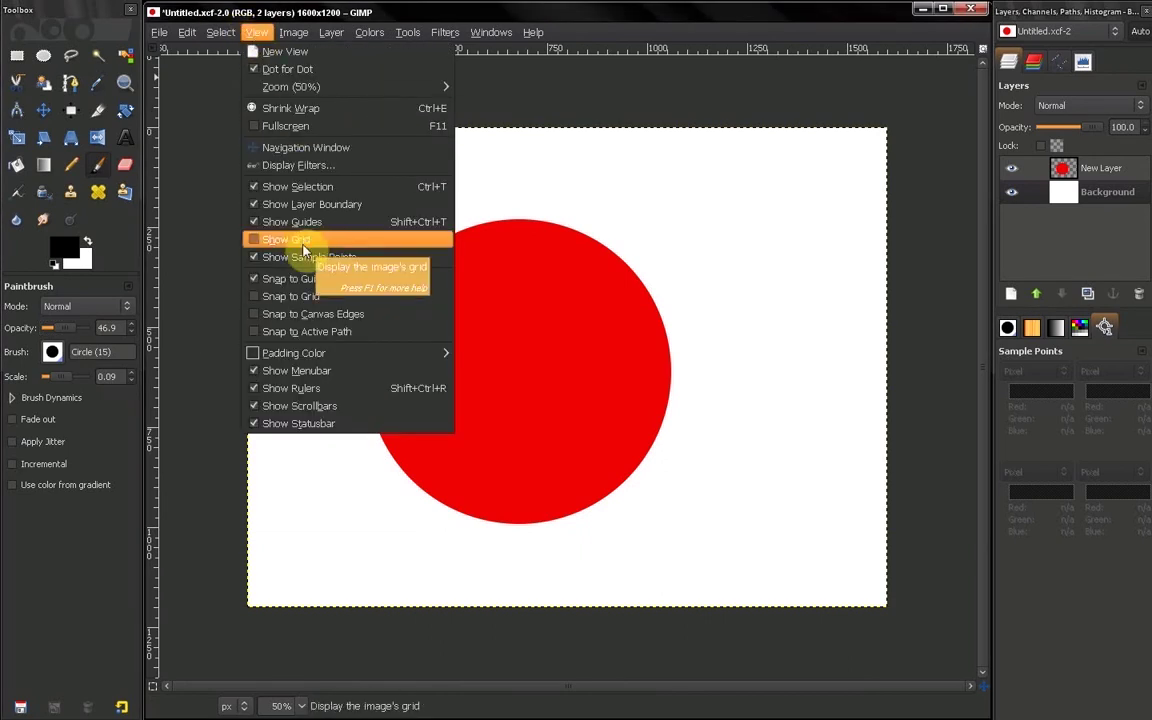
pyautogui.click(305, 248)
pyautogui.click(257, 32)
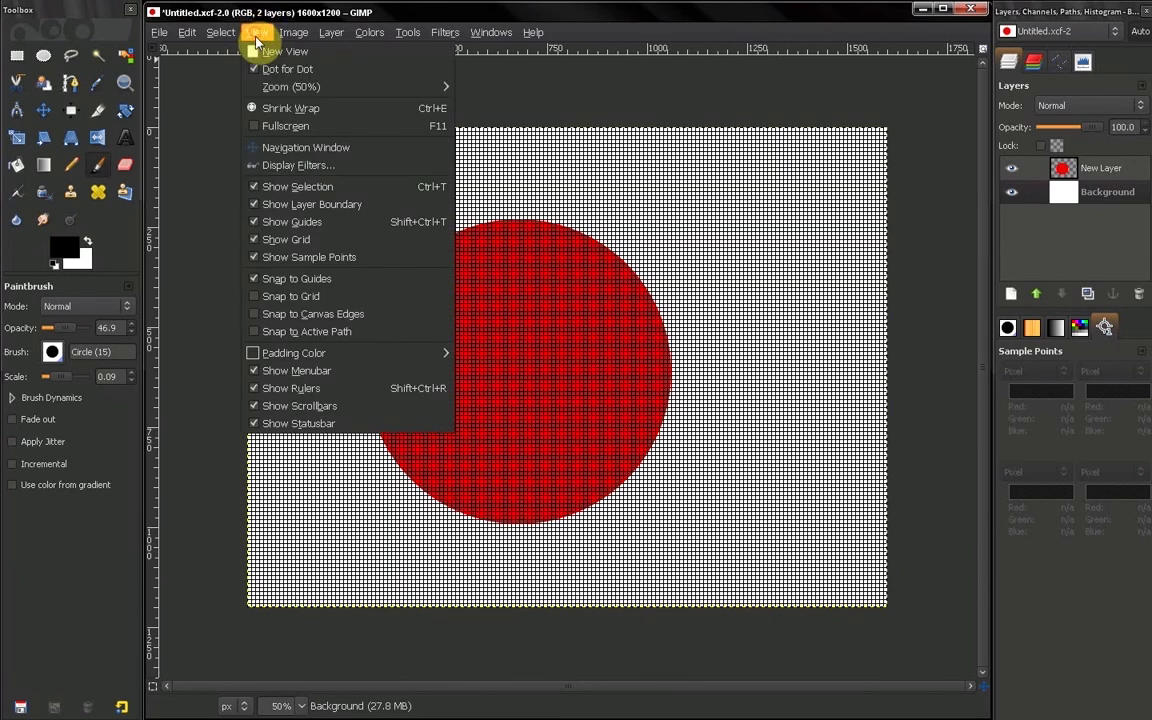
pyautogui.click(272, 297)
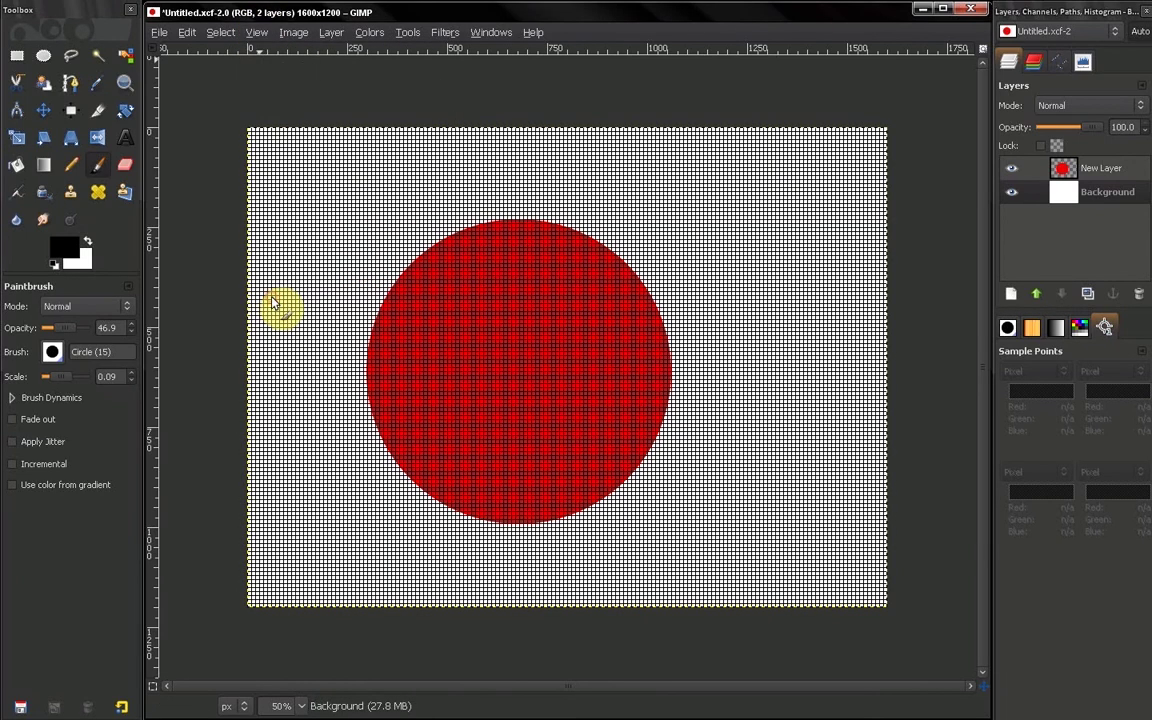
# Step: Zoom in on the circle's upper-left area and draw a 280×105 px rectangular selection above it
pyautogui.click(125, 82)
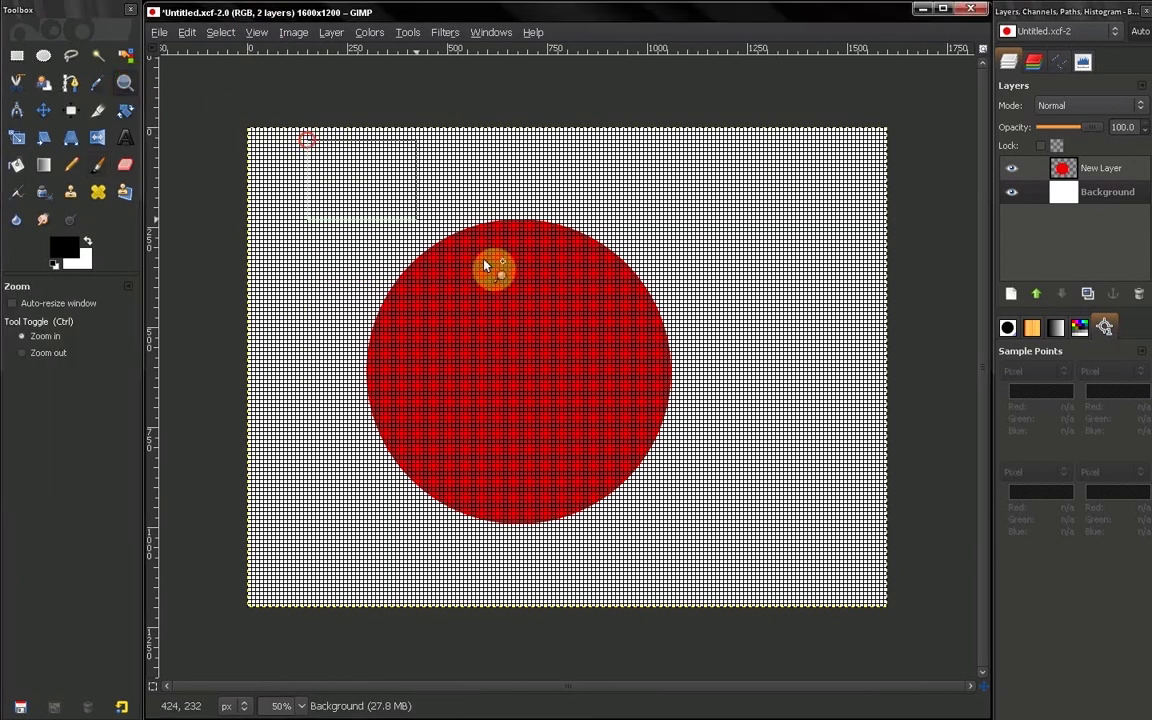
pyautogui.click(539, 300)
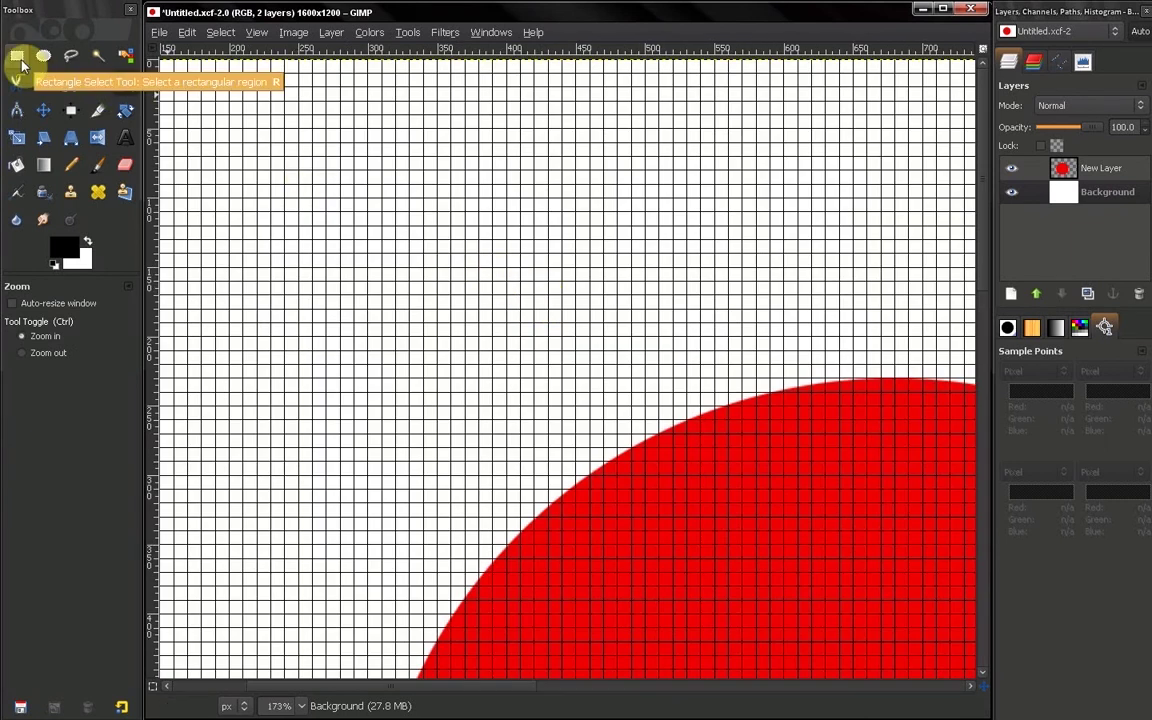
pyautogui.click(19, 60)
pyautogui.moveTo(230, 185); pyautogui.dragTo(621, 330)
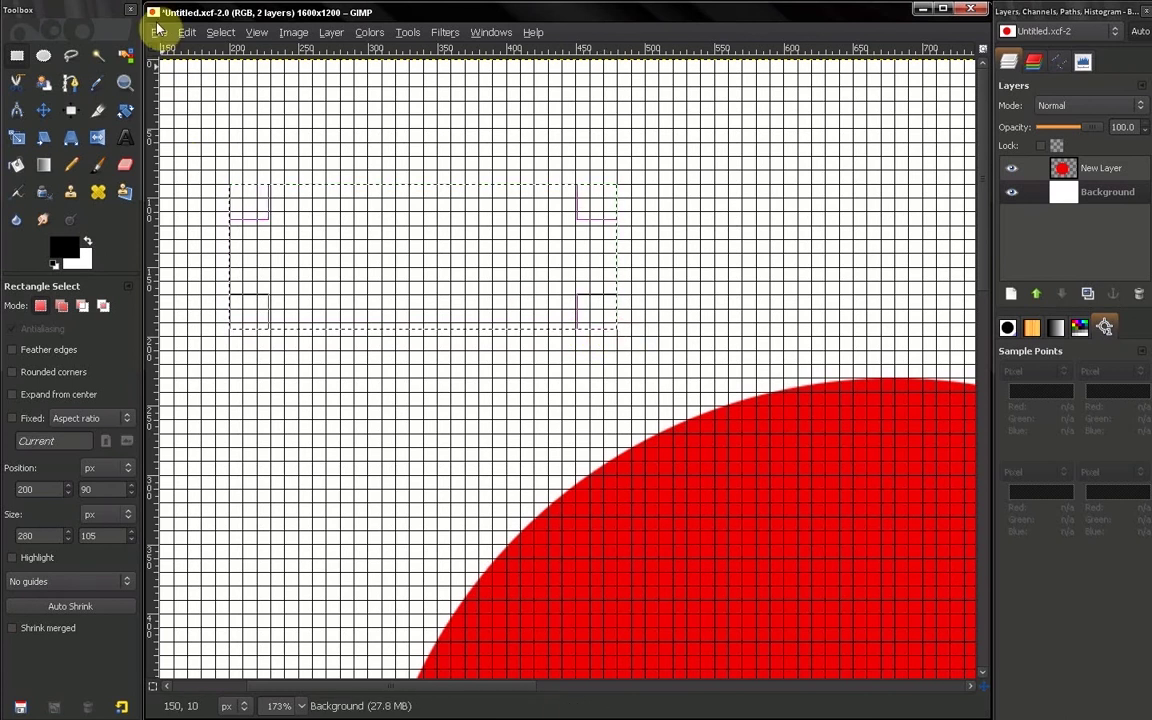
# Step: Reopen Preferences on the Tool Options page and focus the snap distance field showing 8
pyautogui.click(187, 32)
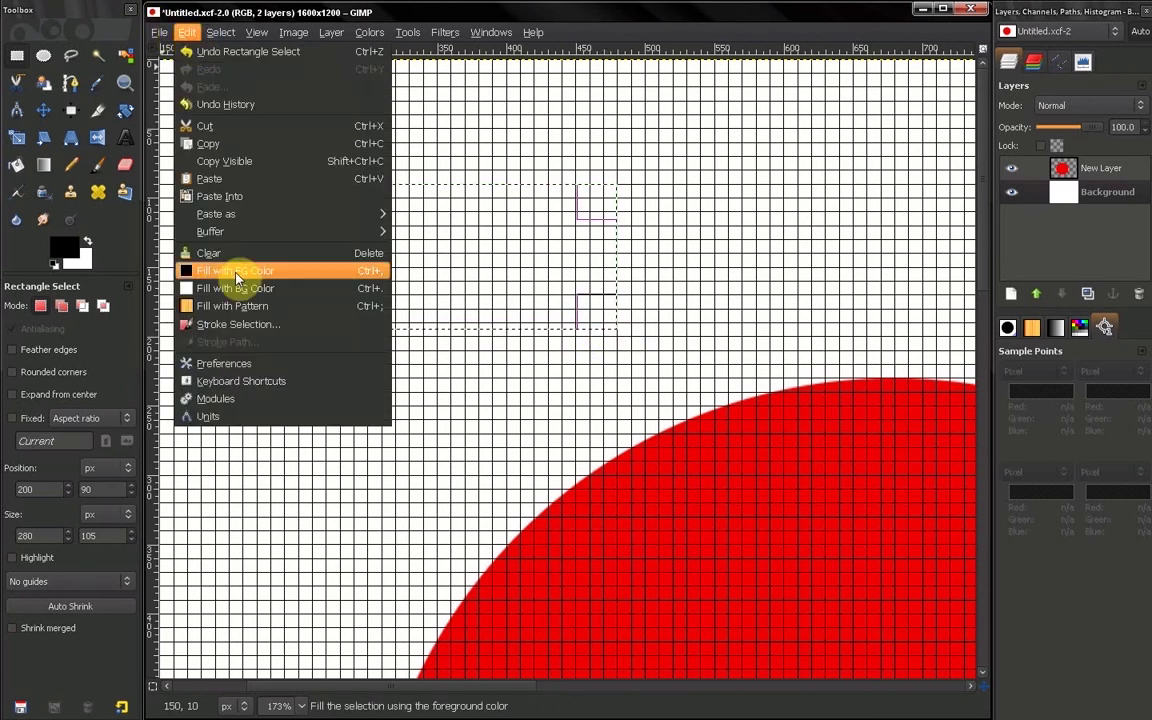
pyautogui.click(235, 364)
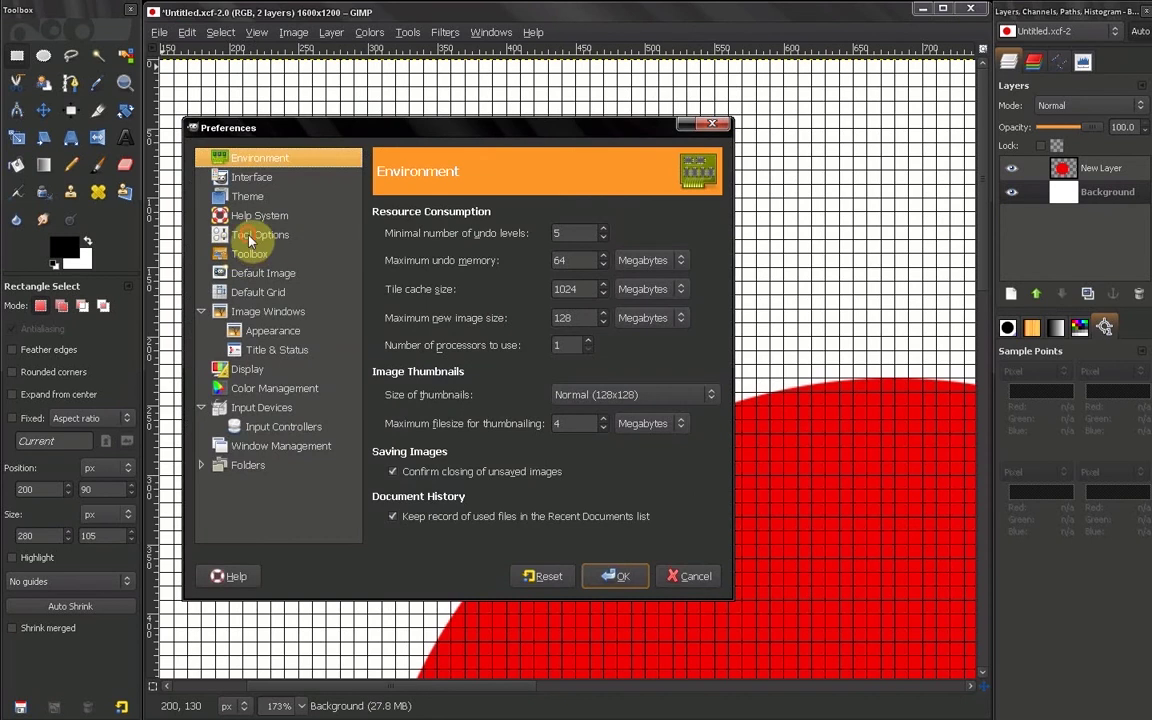
pyautogui.click(258, 234)
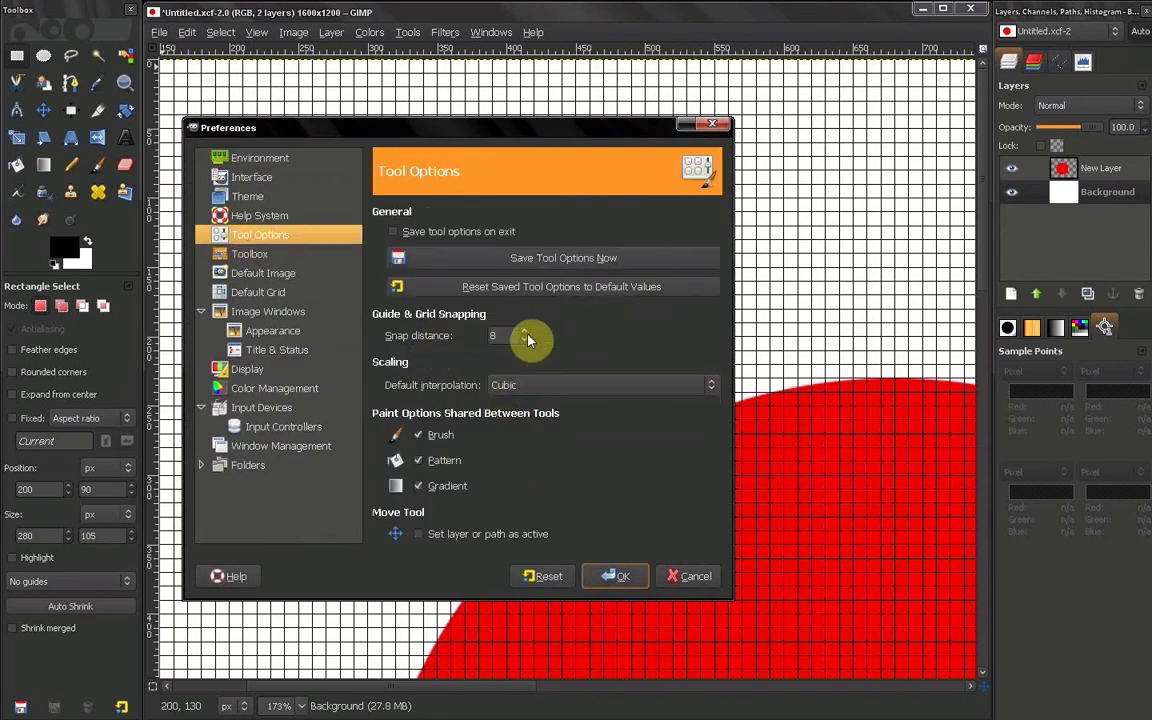
pyautogui.moveTo(503, 335)
pyautogui.click(524, 336)
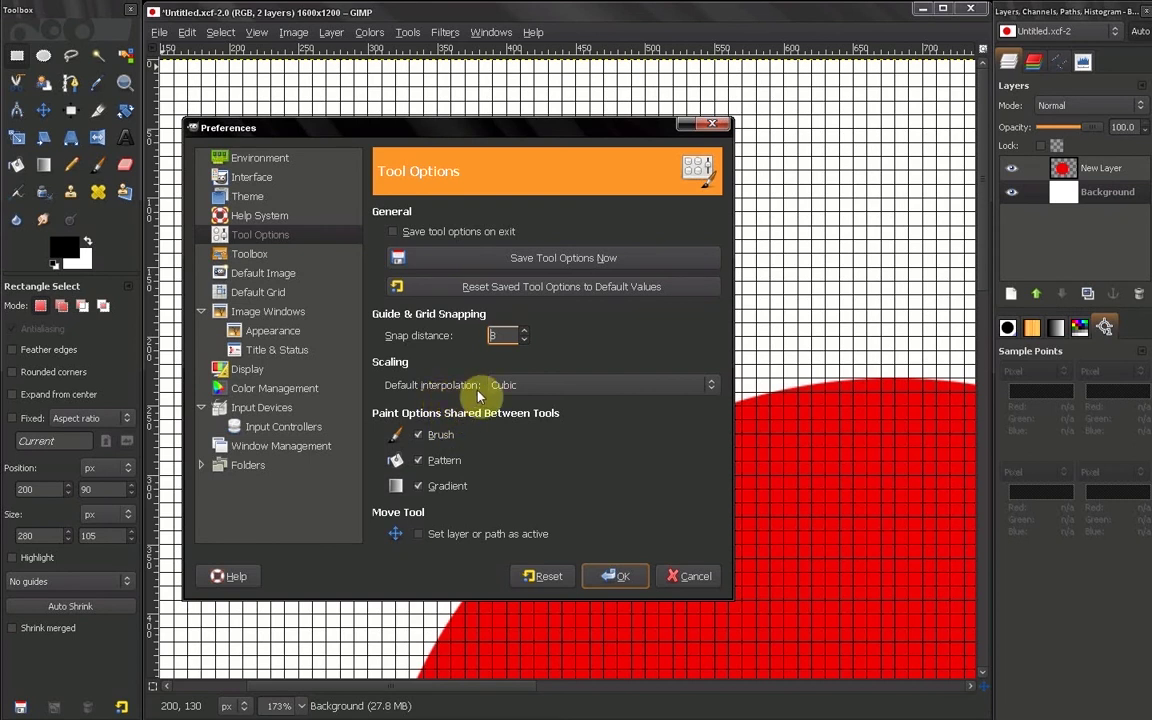
pyautogui.click(515, 388)
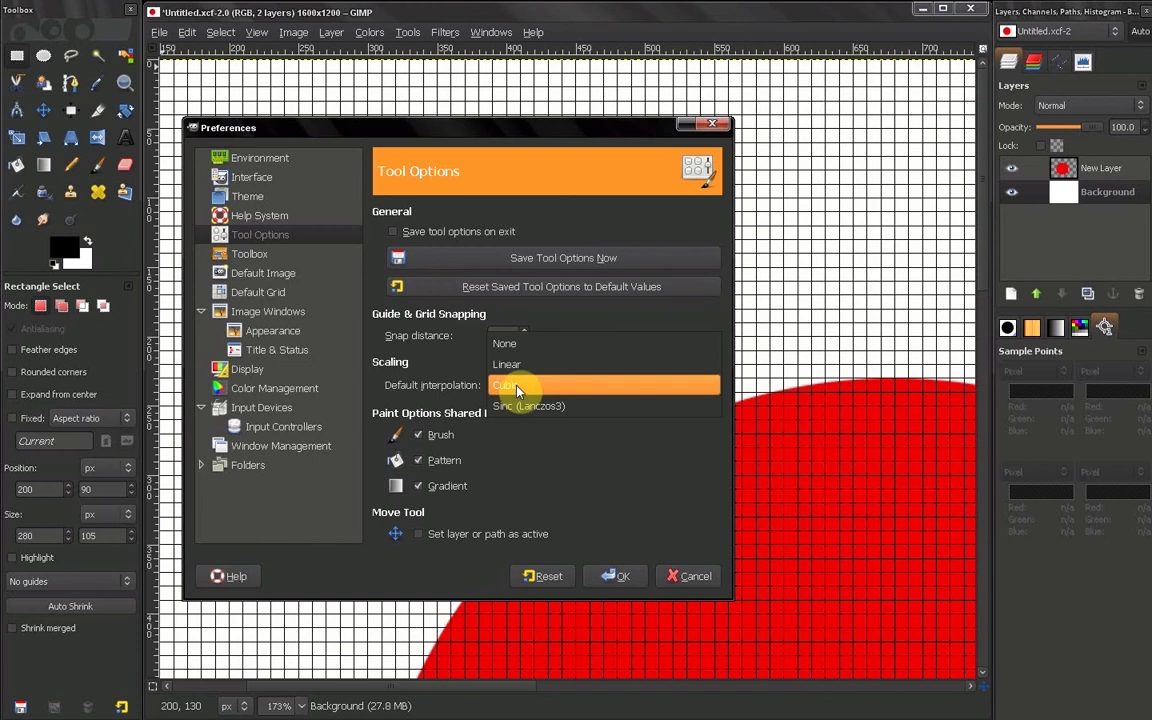
pyautogui.click(515, 408)
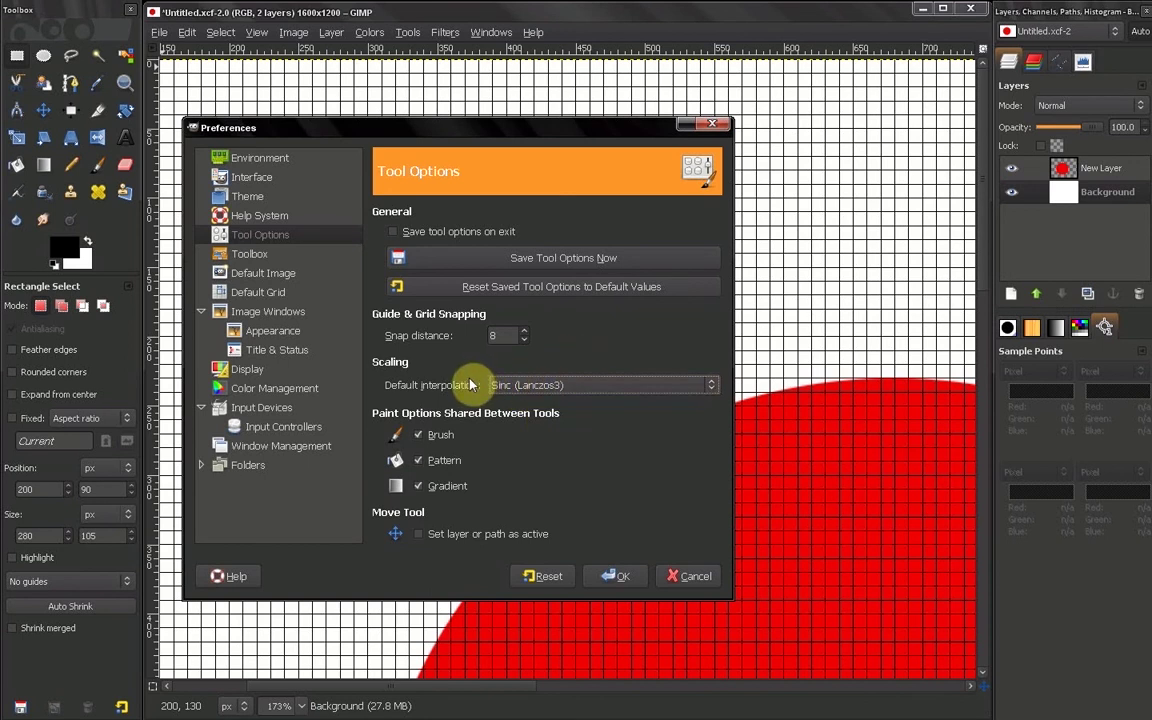
pyautogui.click(525, 385)
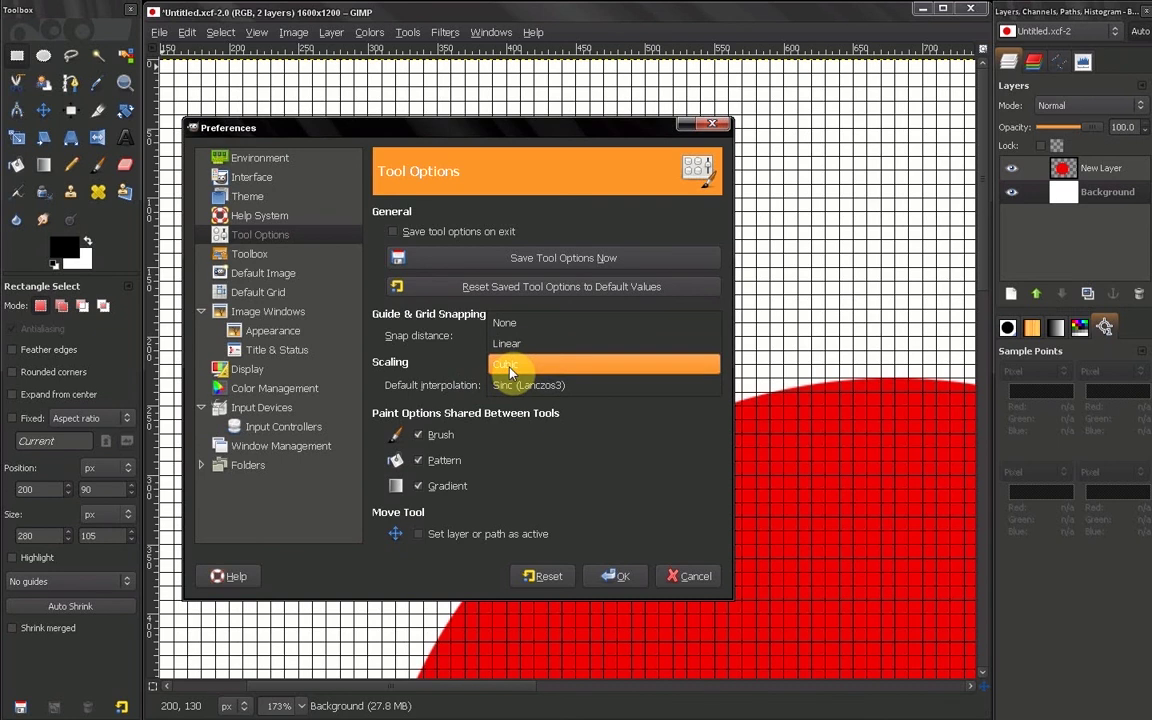
pyautogui.click(509, 367)
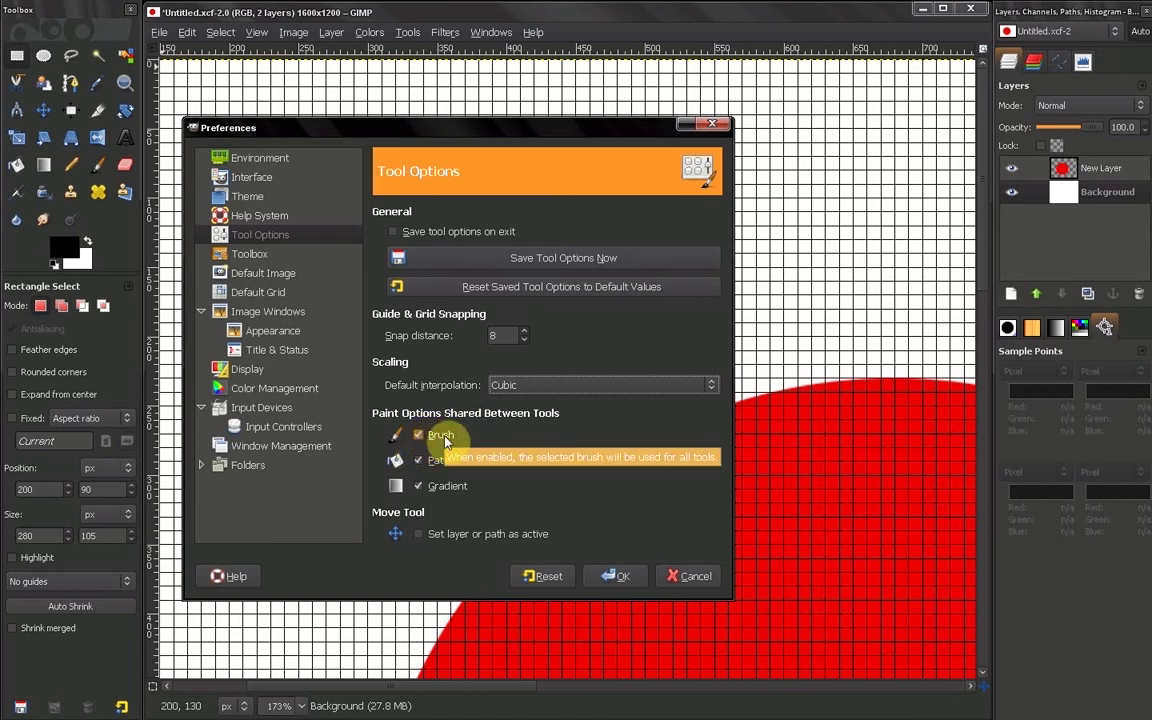
# Step: Switch between Paintbrush, Eraser, Clone, Heal and Pencil to compare their brushes
pyautogui.click(98, 176)
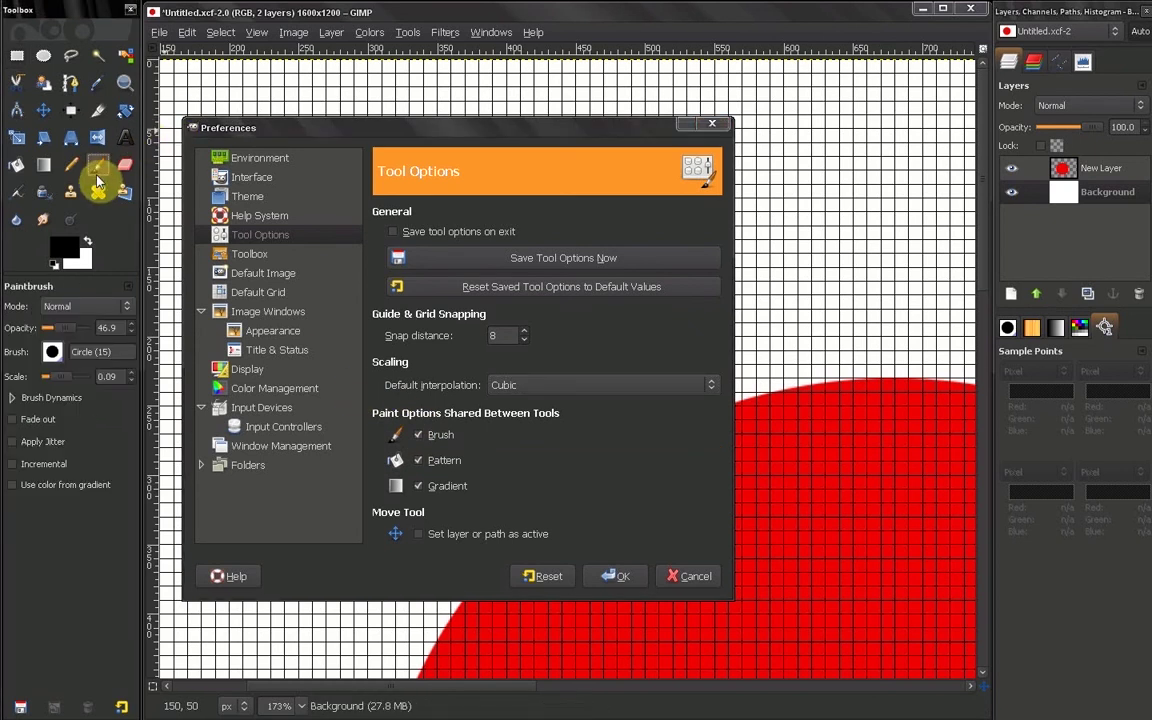
pyautogui.click(124, 166)
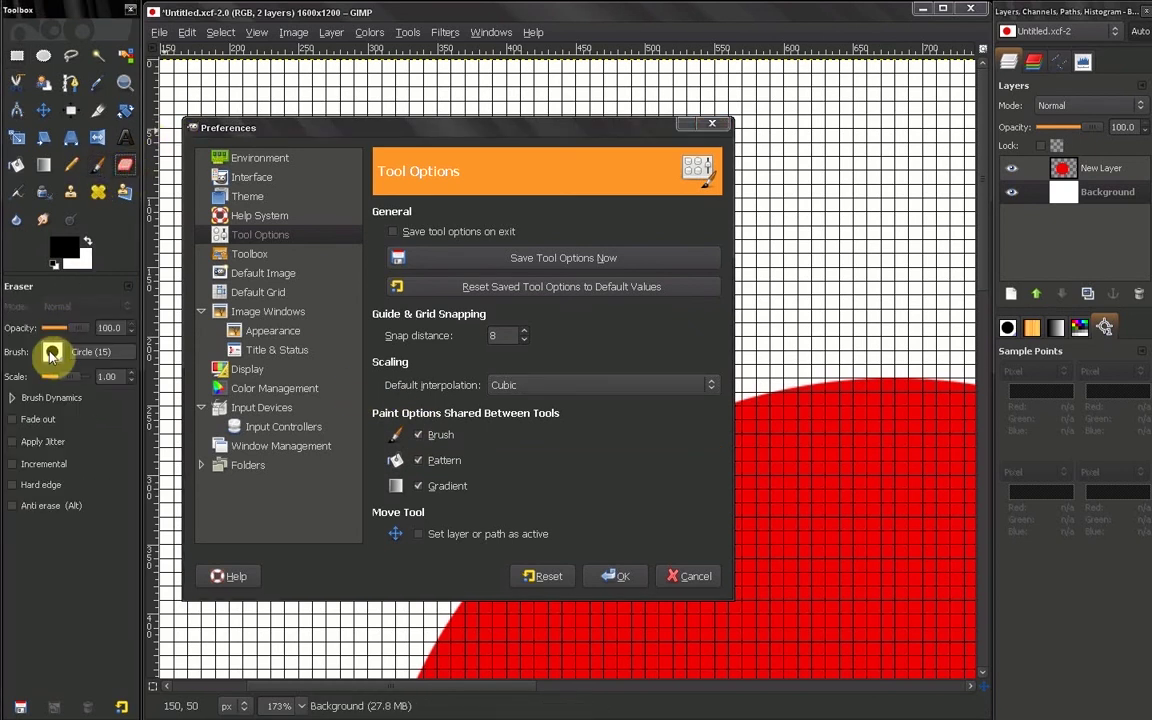
pyautogui.click(70, 192)
pyautogui.click(98, 192)
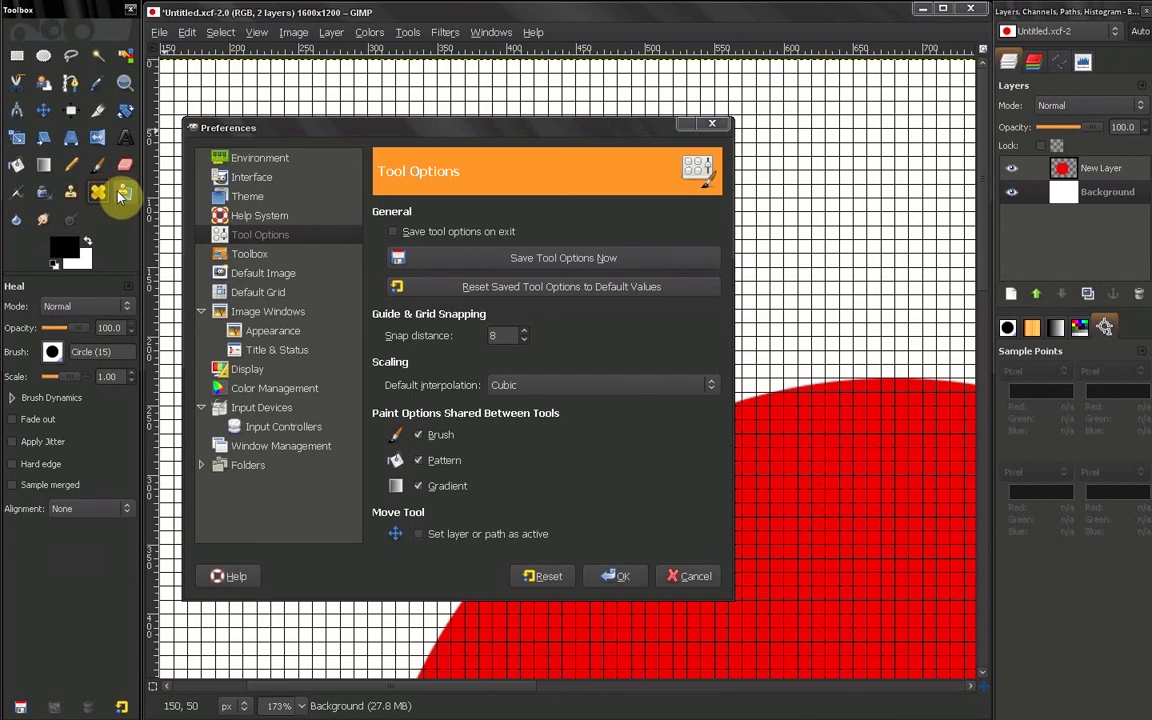
pyautogui.click(72, 166)
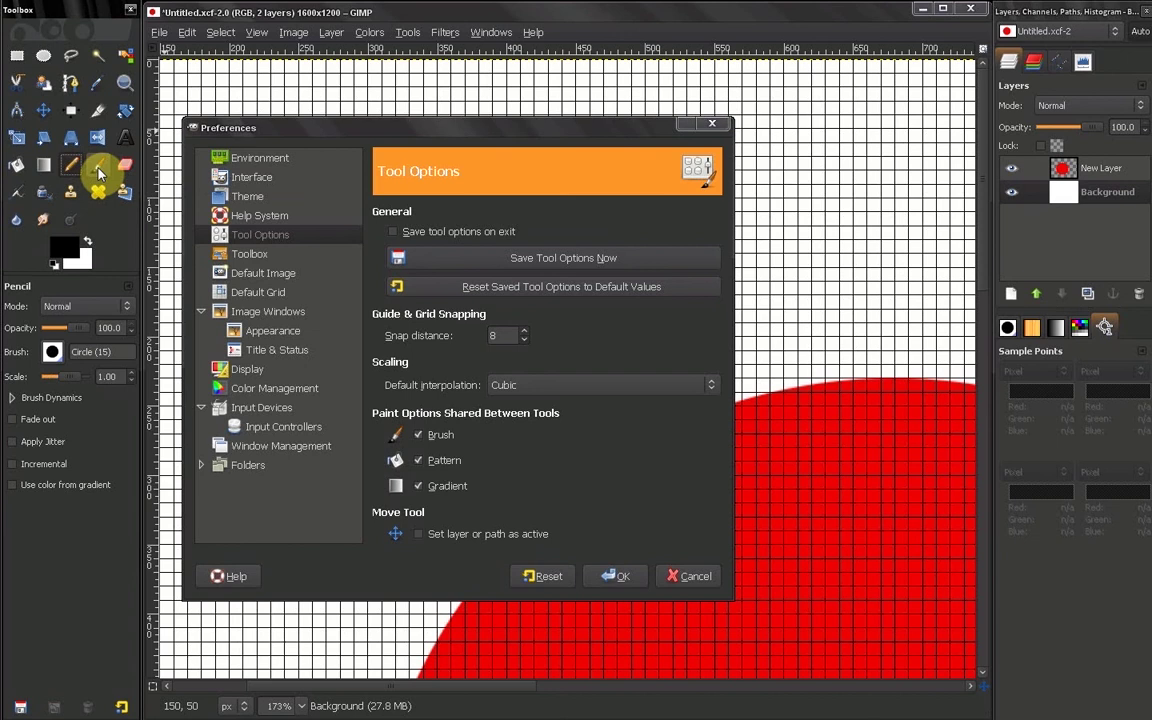
# Step: Give the Pencil the Circle Fuzzy (19) brush and confirm the Eraser and Paintbrush share it
pyautogui.click(53, 354)
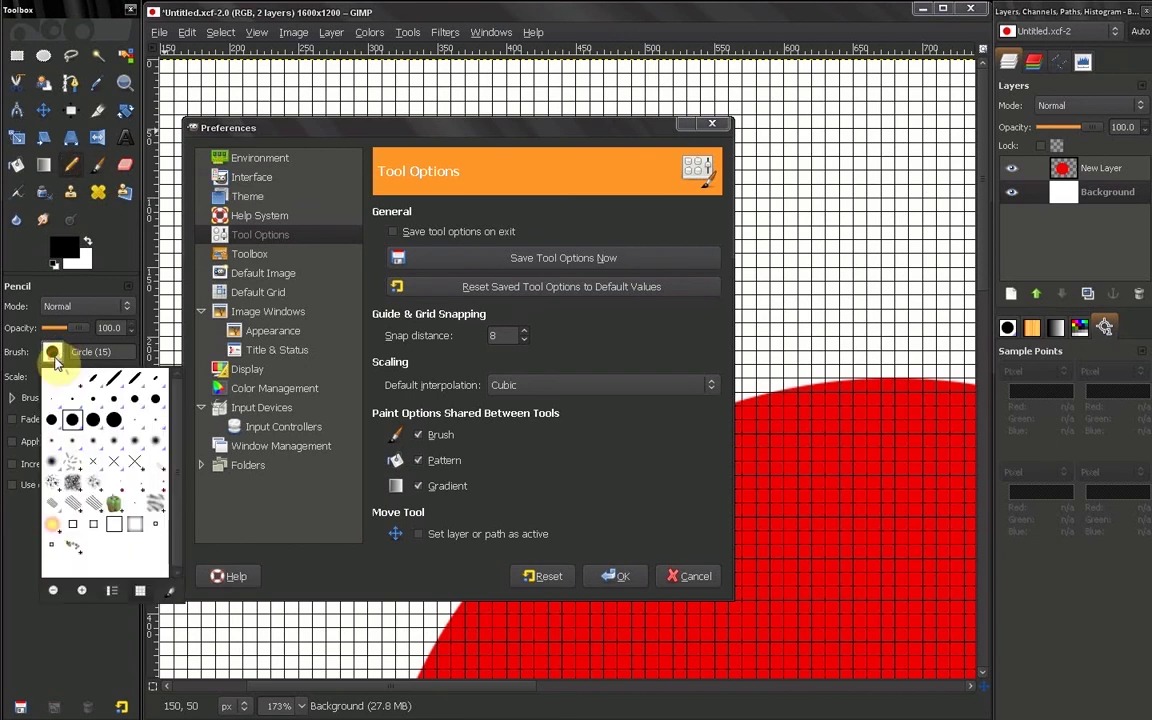
pyautogui.click(53, 442)
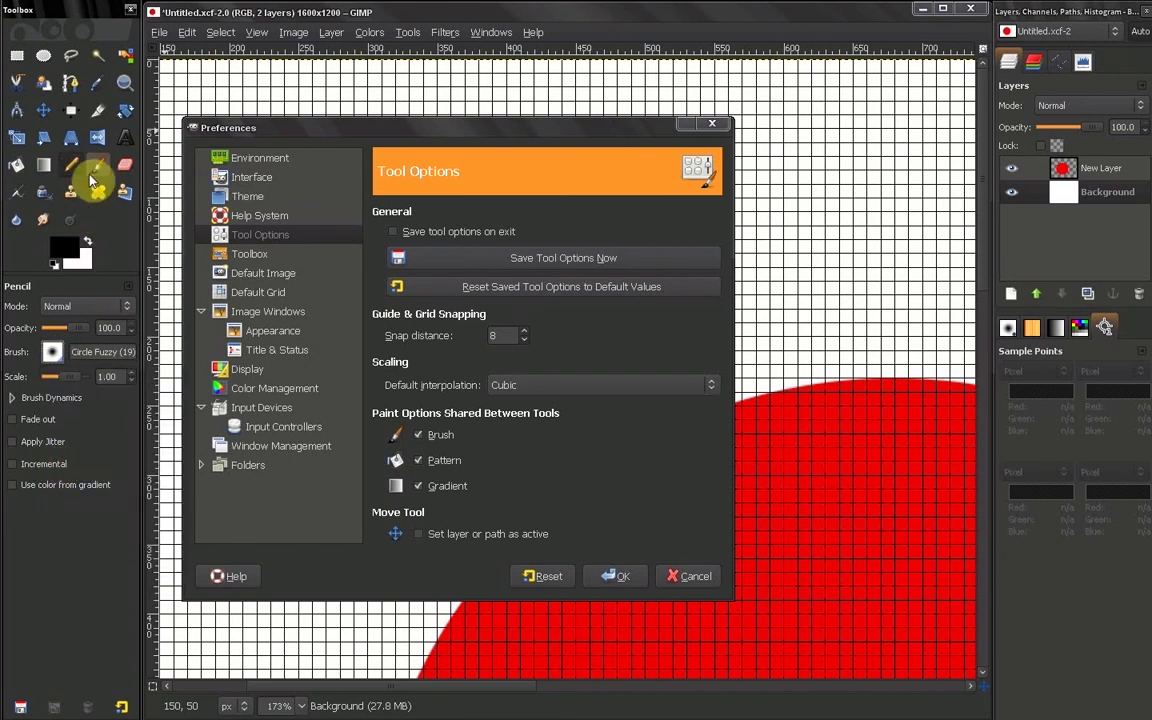
pyautogui.click(124, 166)
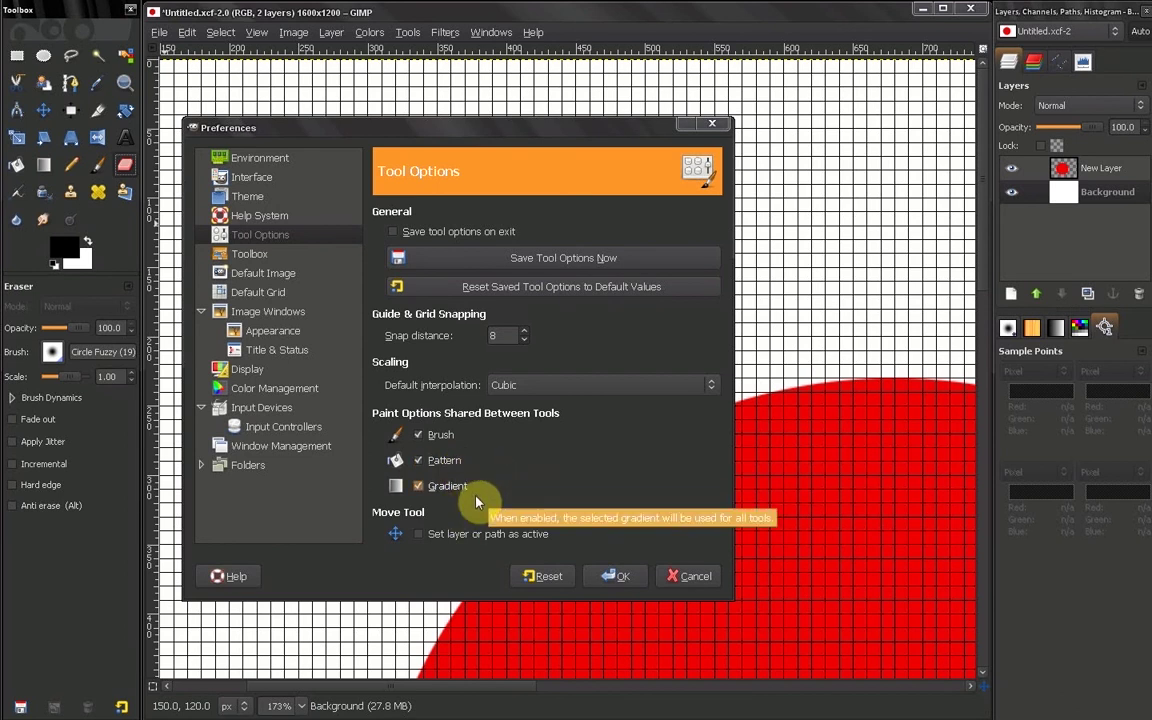
pyautogui.click(98, 166)
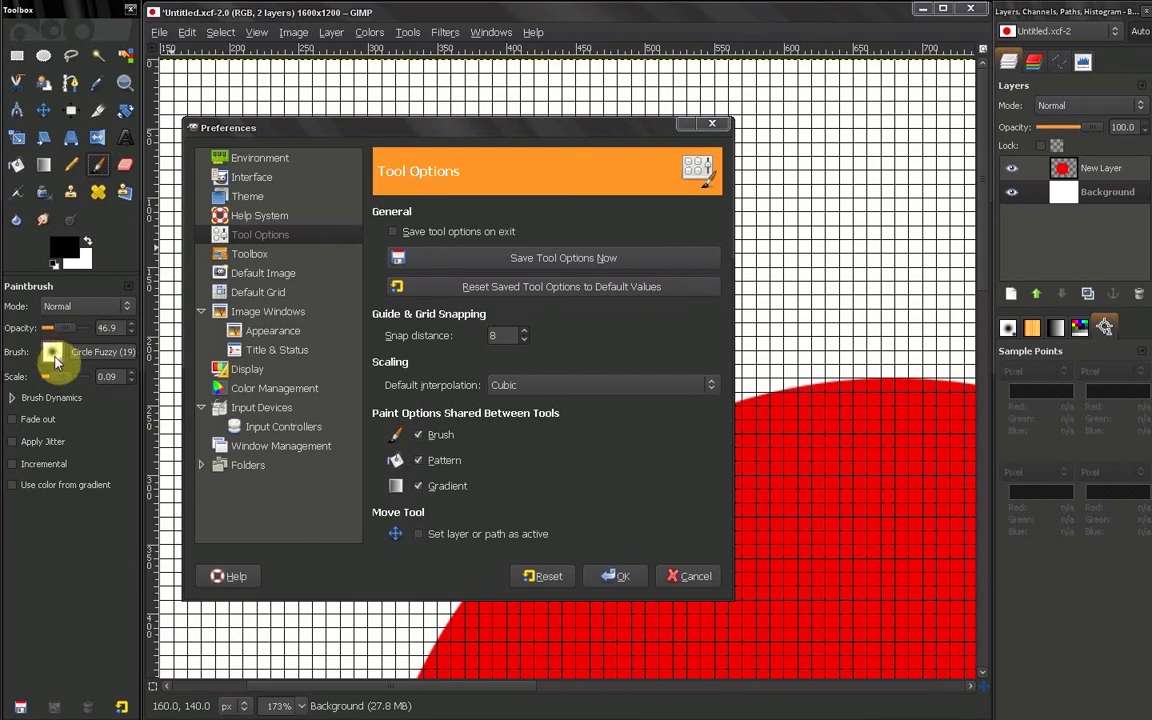
pyautogui.click(127, 166)
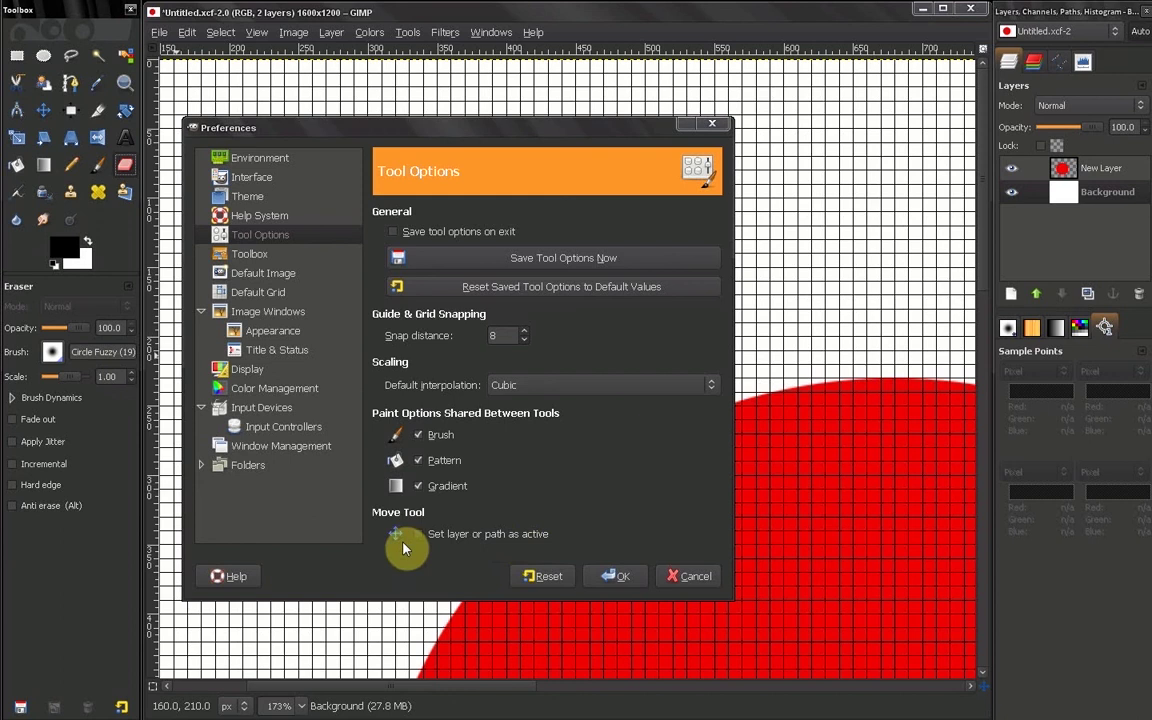
# Step: Cancel Preferences and set the canvas zoom to 100%, then 50%
pyautogui.click(697, 577)
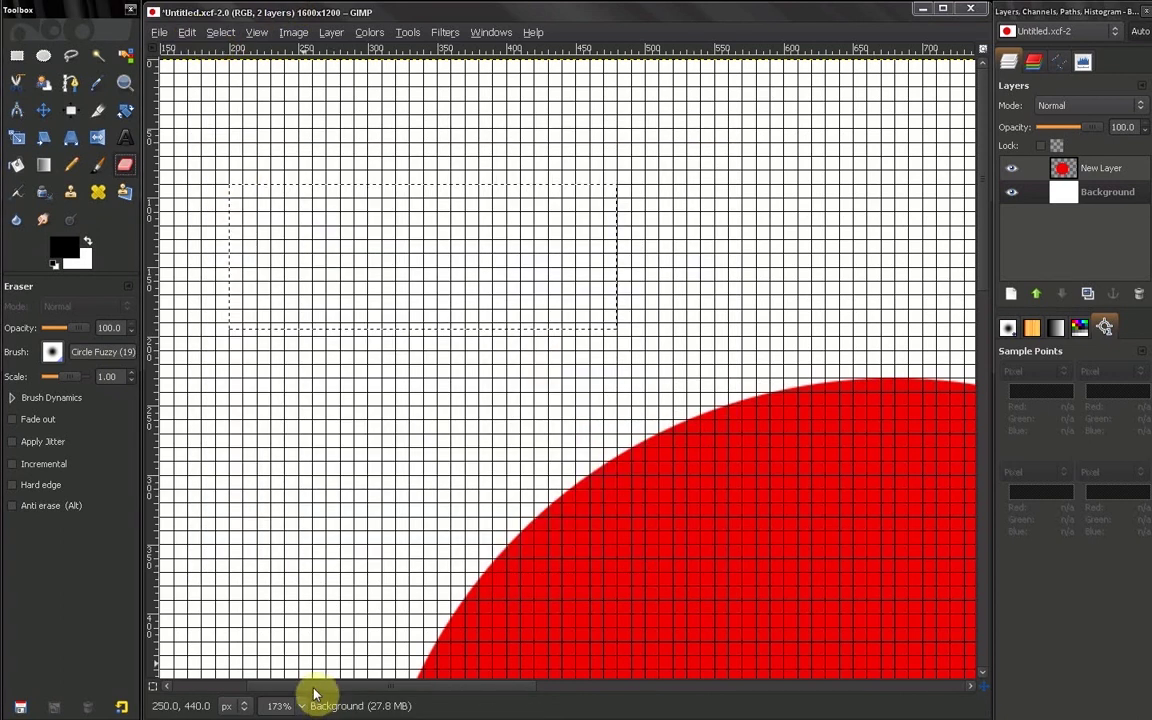
pyautogui.click(301, 706)
pyautogui.click(295, 625)
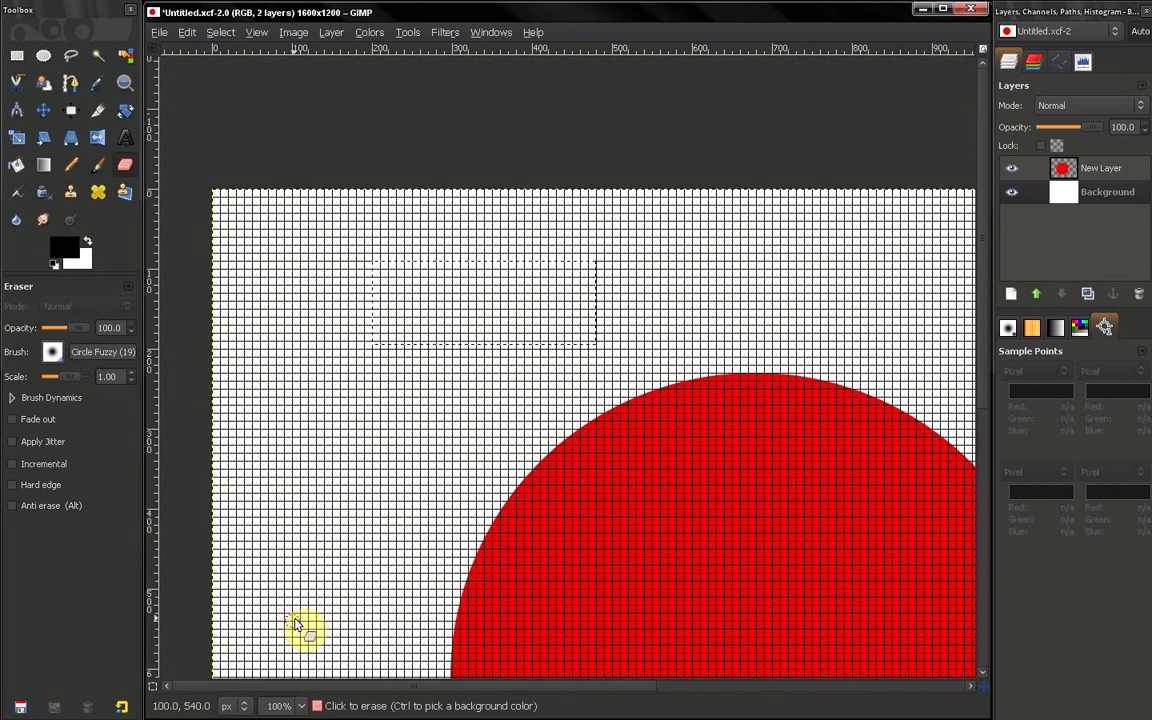
pyautogui.click(301, 704)
pyautogui.click(291, 643)
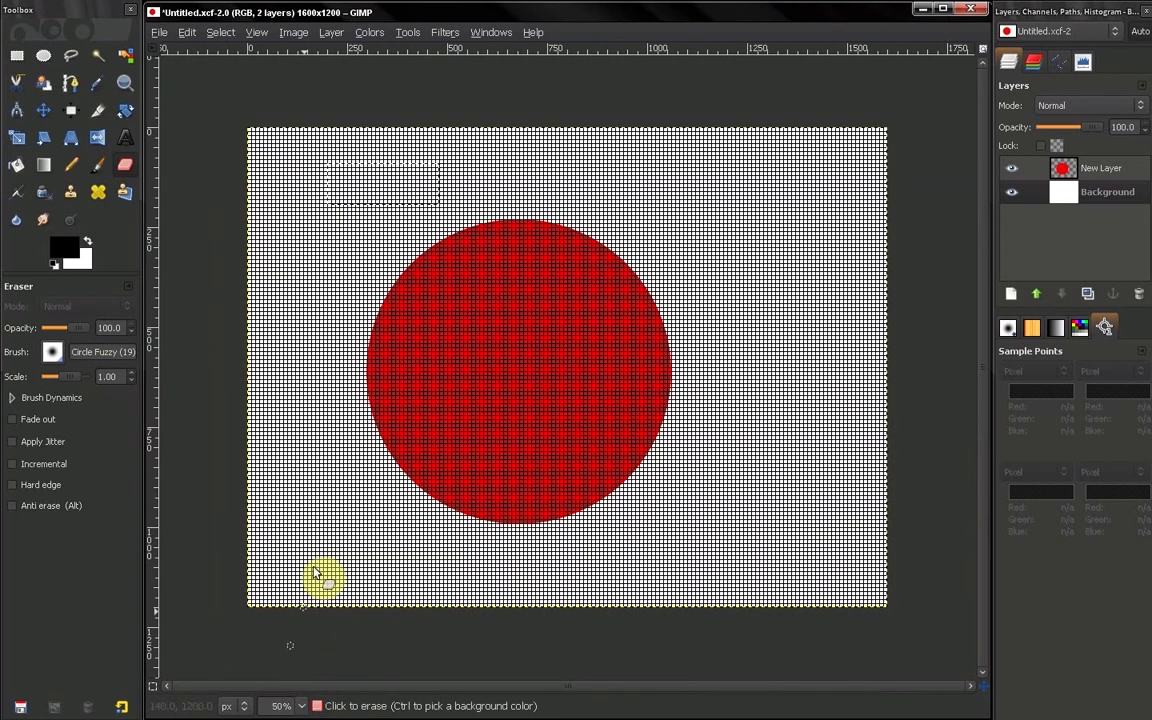
# Step: Hide the grid and turn off Snap to Grid from the View menu
pyautogui.click(222, 33)
pyautogui.moveTo(257, 35)
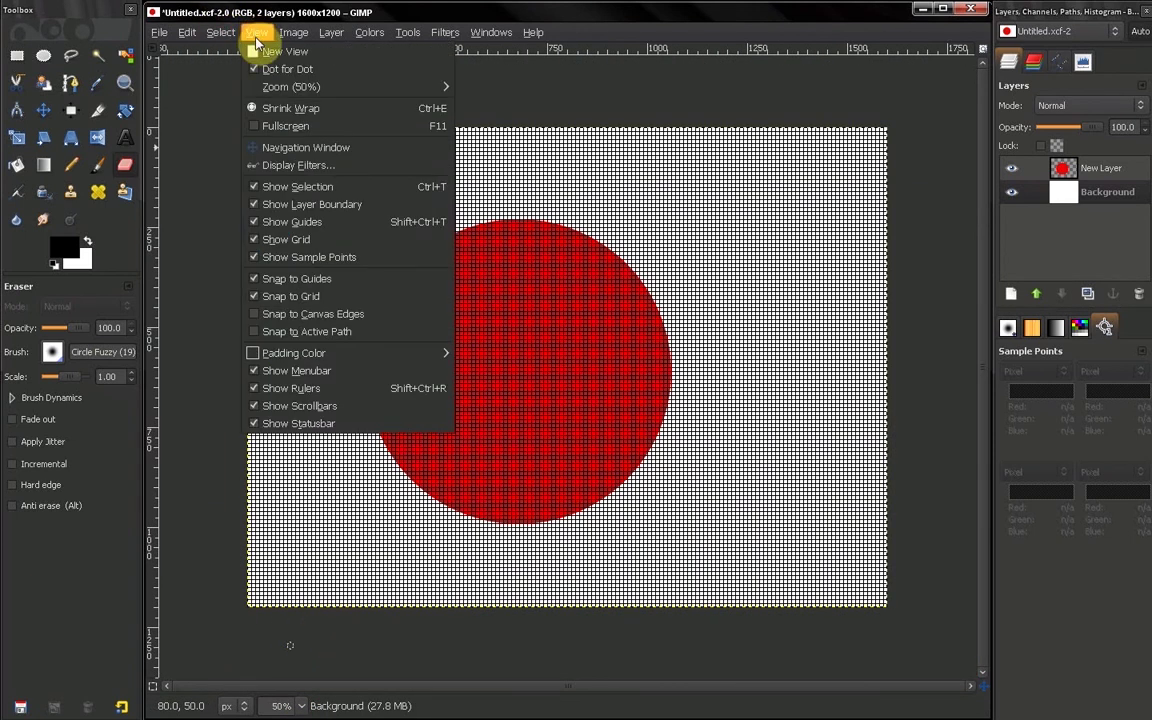
pyautogui.click(274, 238)
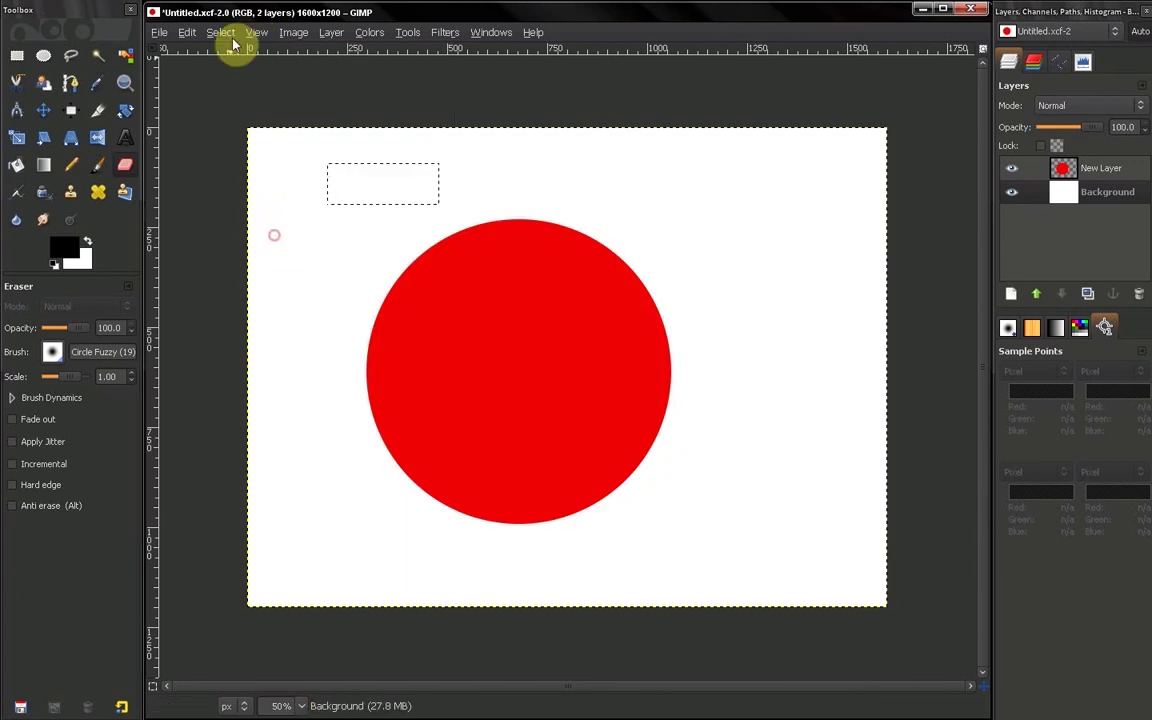
pyautogui.click(257, 33)
pyautogui.click(293, 297)
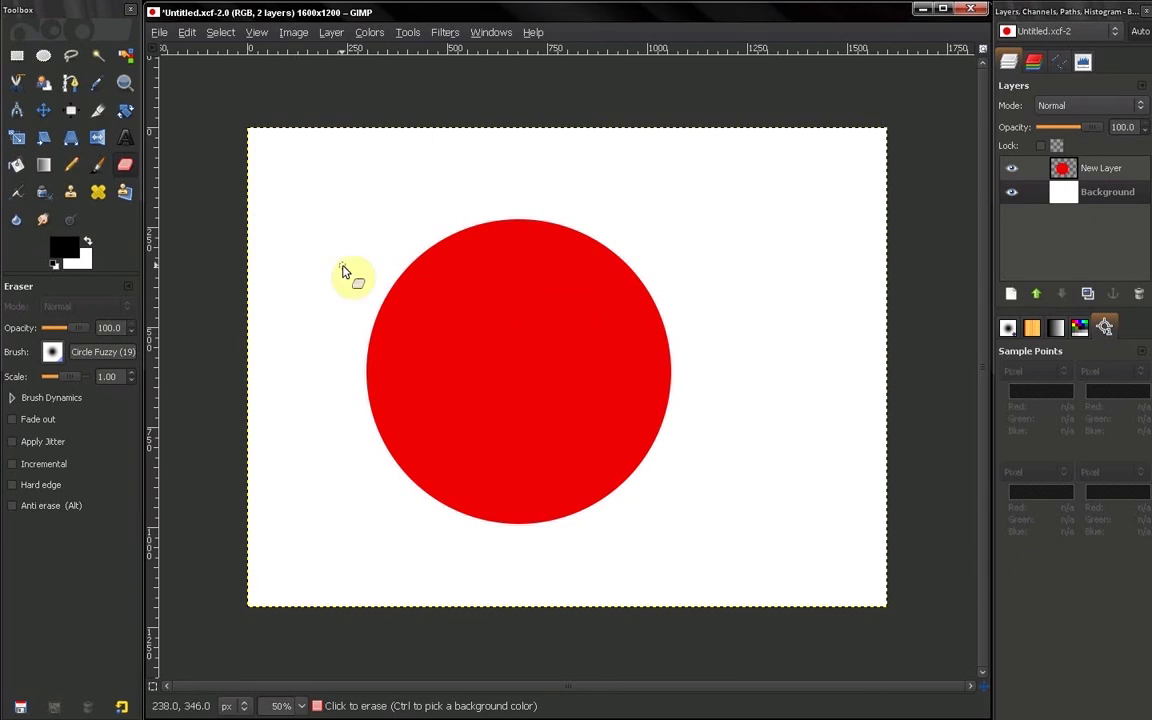
# Step: With the Move tool and Background layer active, drag the red circle up and to the right
pyautogui.click(45, 112)
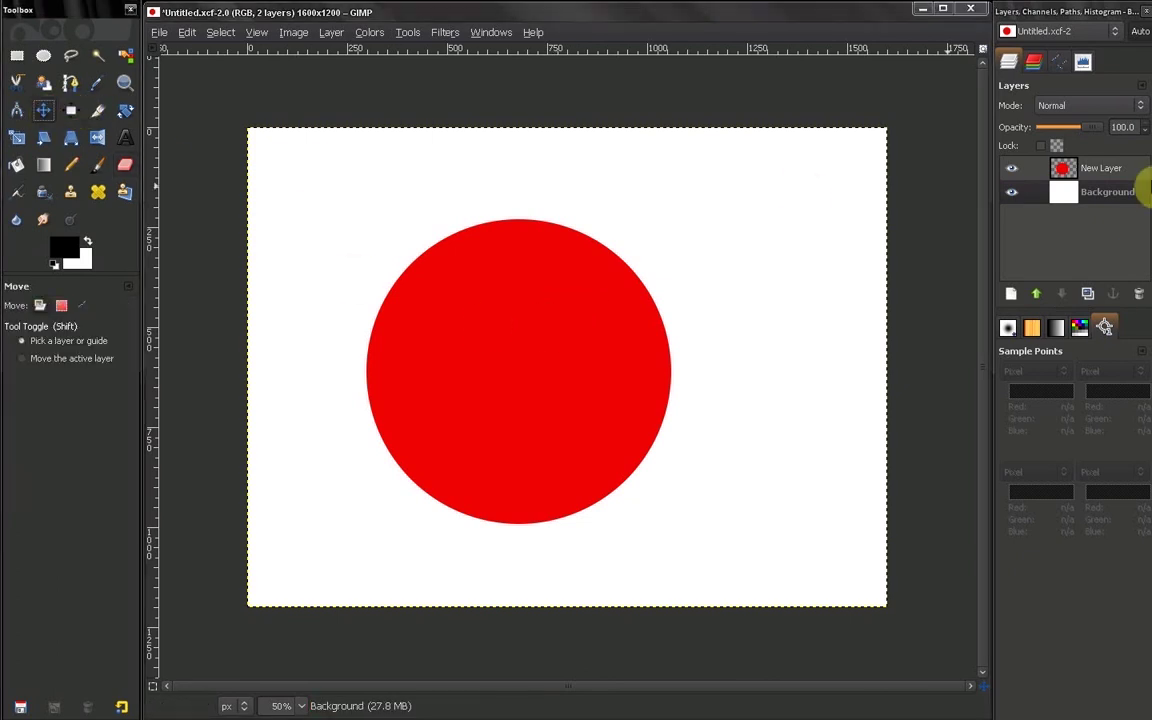
pyautogui.click(1118, 193)
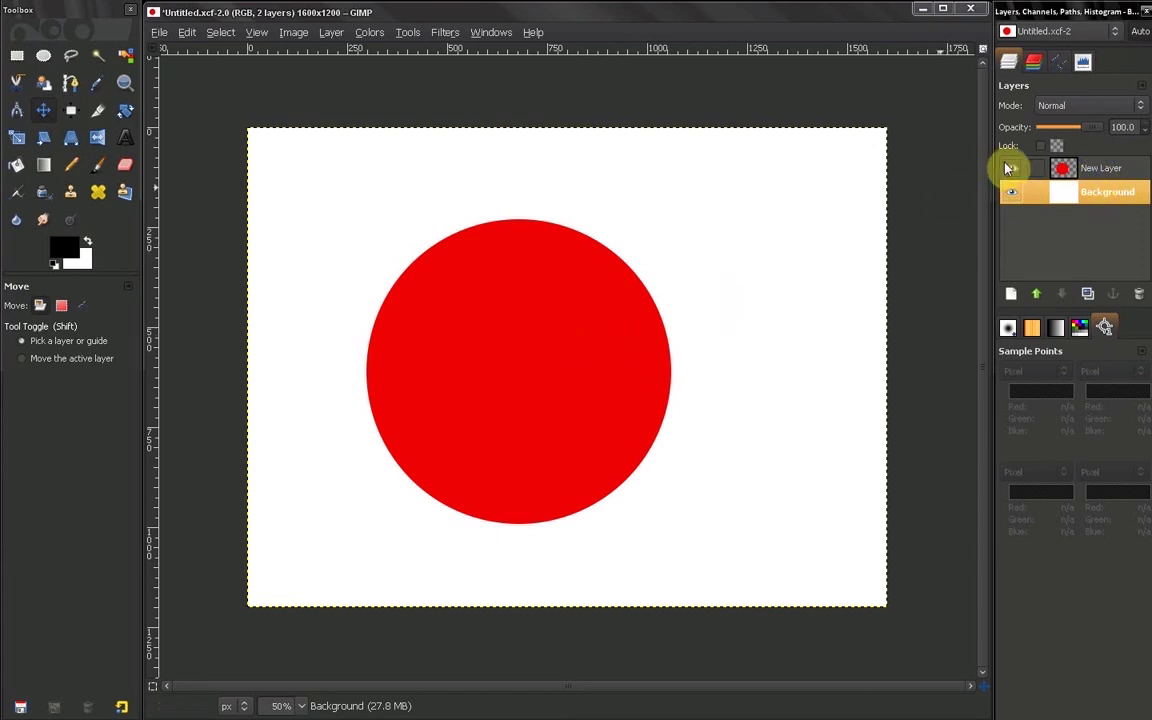
pyautogui.moveTo(506, 350); pyautogui.dragTo(609, 296)
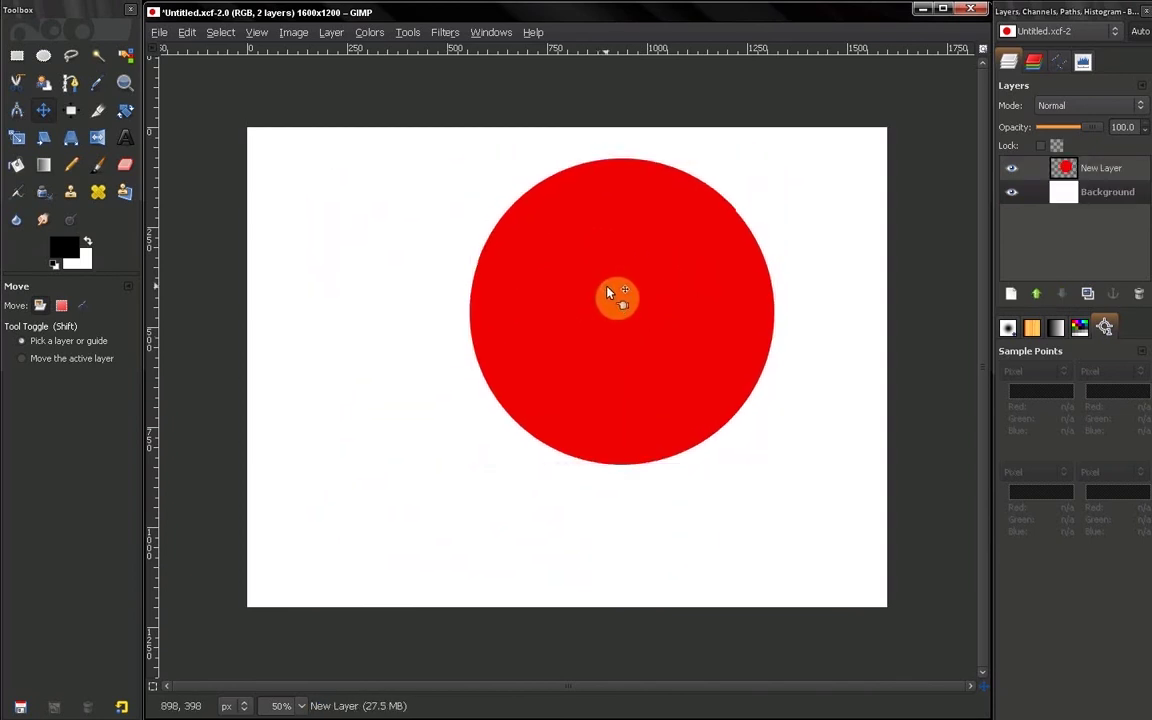
pyautogui.click(733, 296)
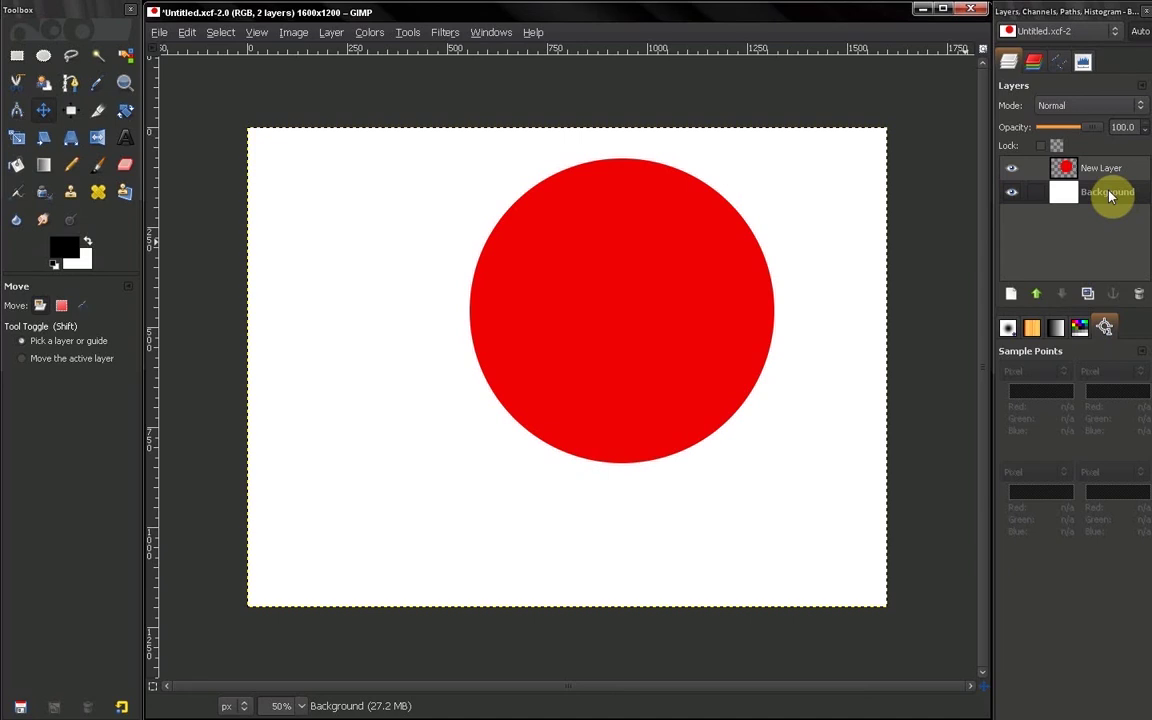
# Step: Enable the Move tool's 'Set layer or path as active' preference and confirm with OK
pyautogui.click(187, 32)
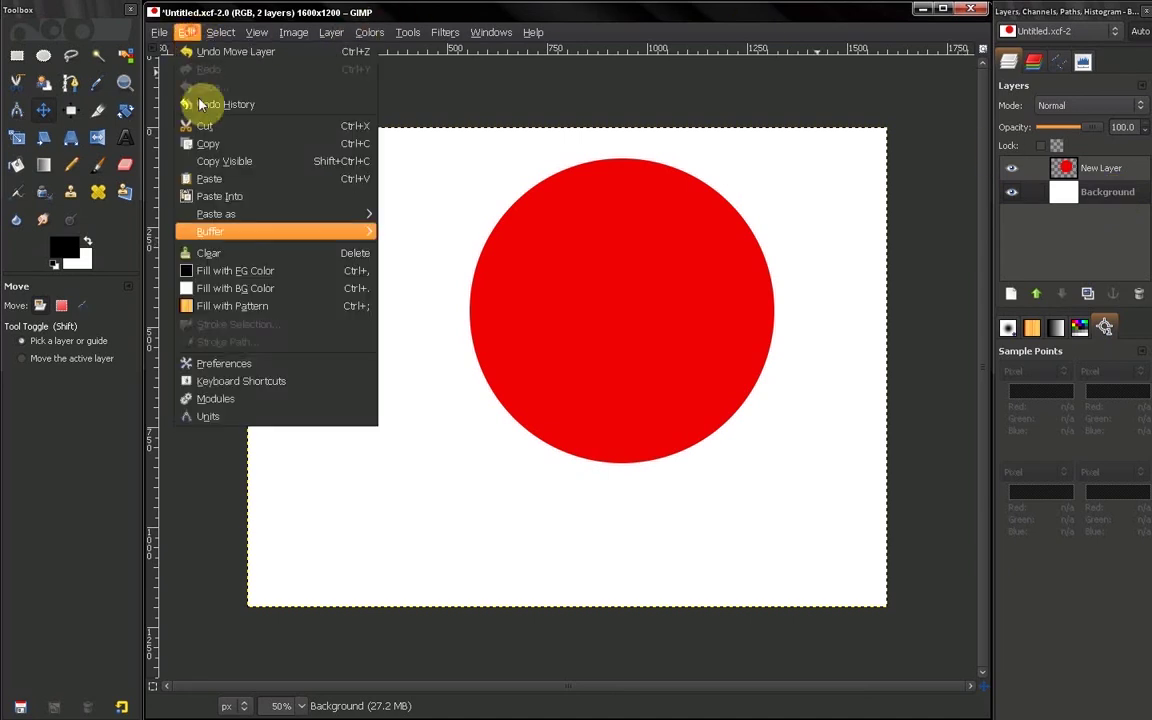
pyautogui.click(219, 363)
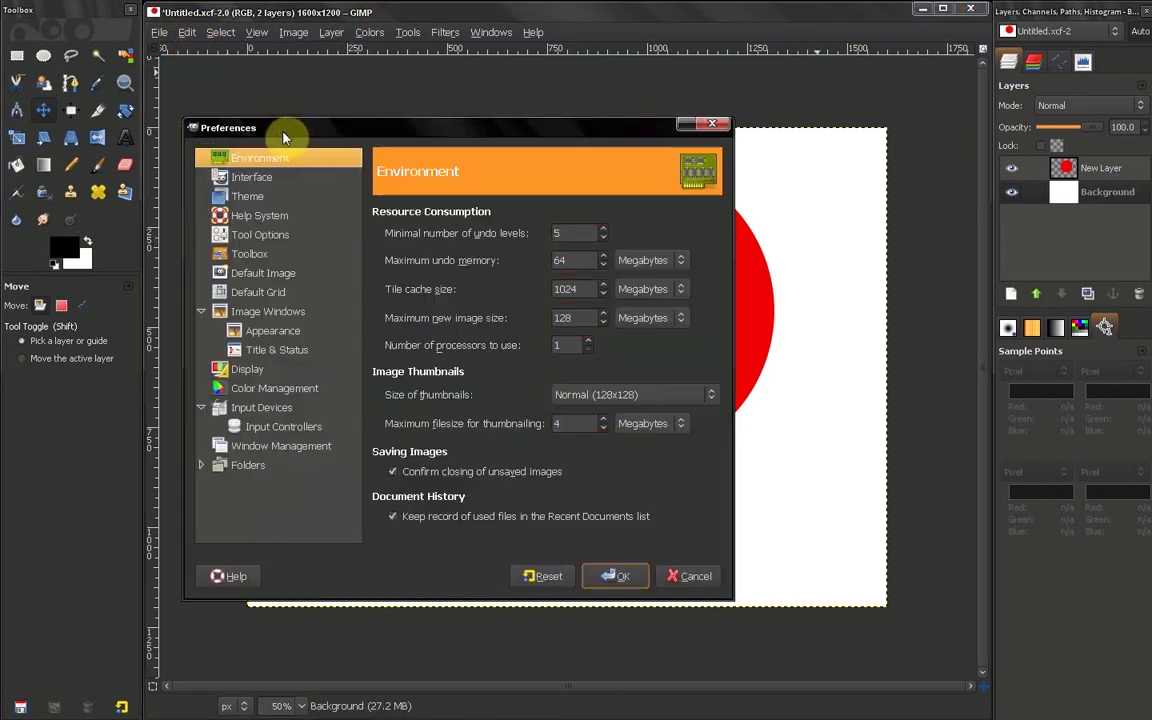
pyautogui.click(222, 232)
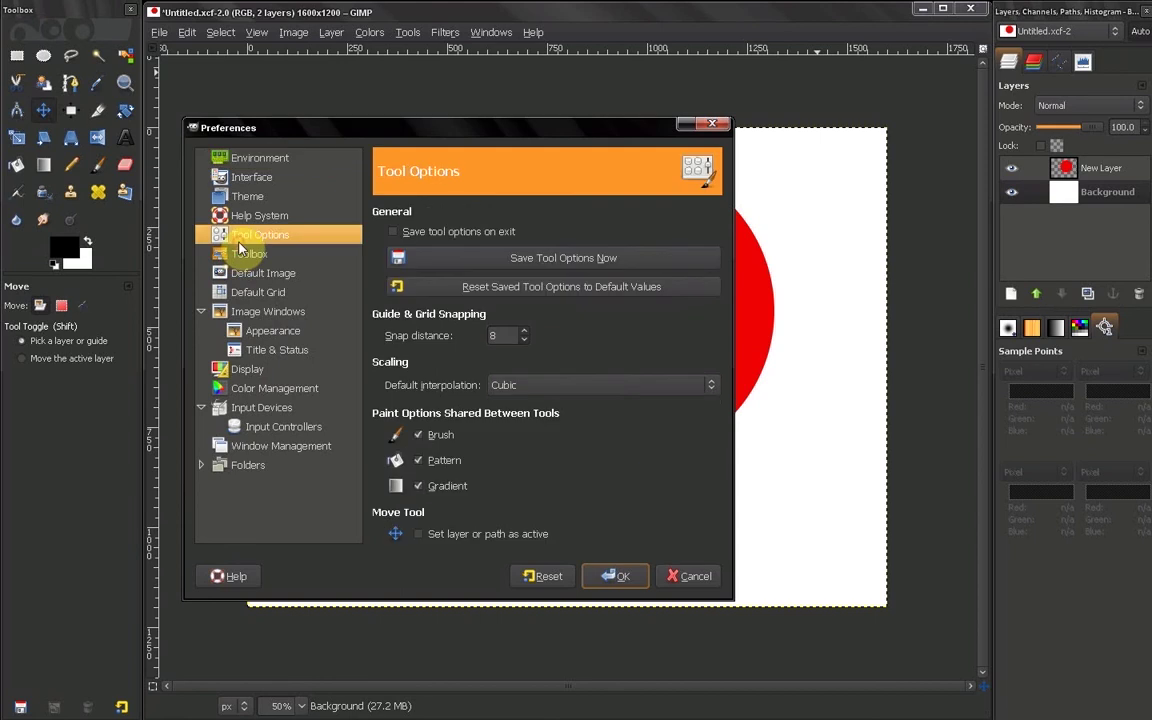
pyautogui.click(418, 533)
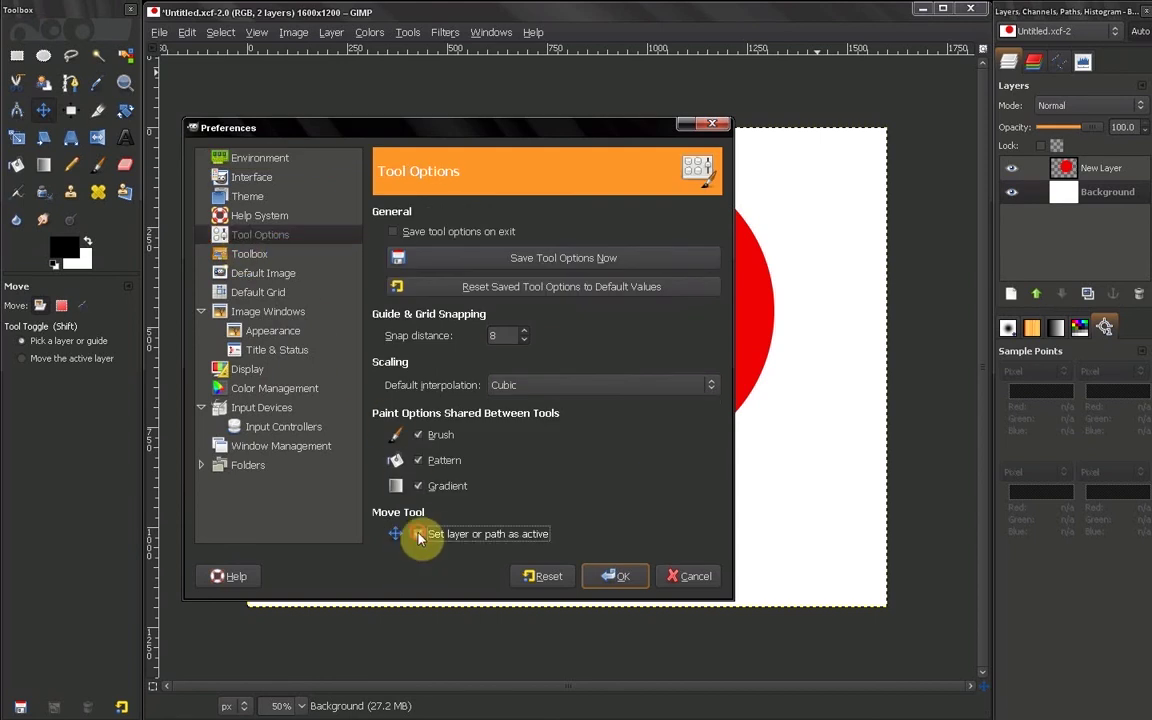
pyautogui.click(614, 576)
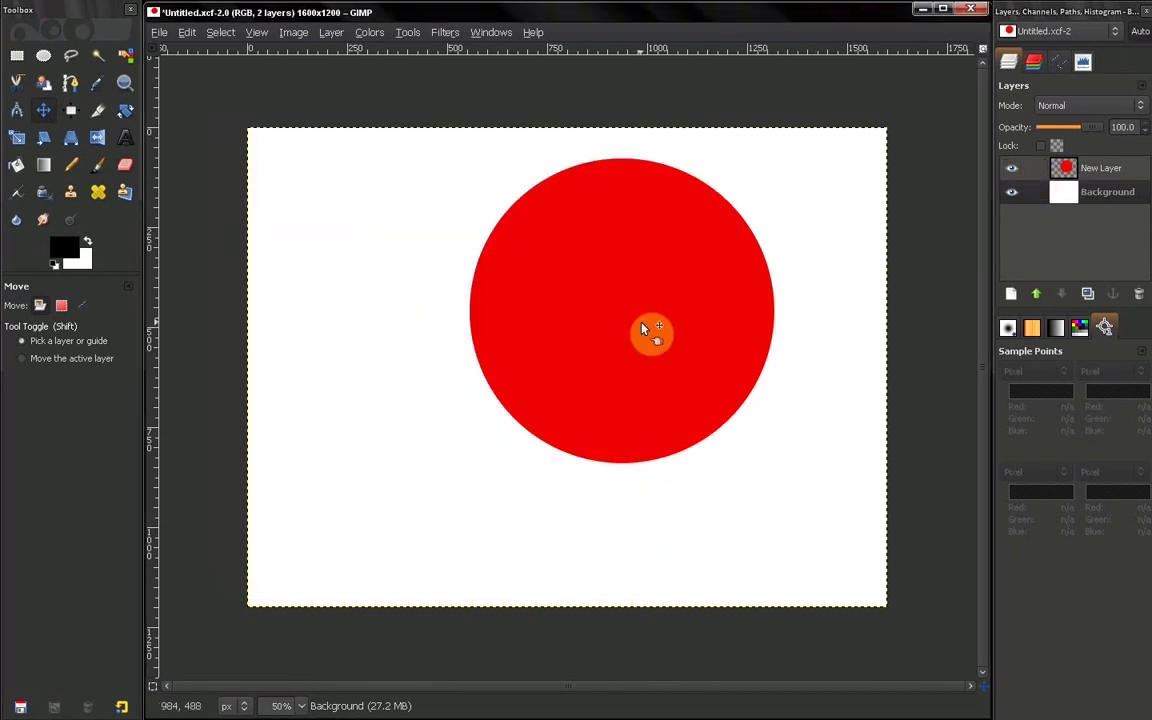
# Step: Drag the red circle left and down, making New Layer the active layer automatically
pyautogui.moveTo(644, 328); pyautogui.dragTo(476, 365)
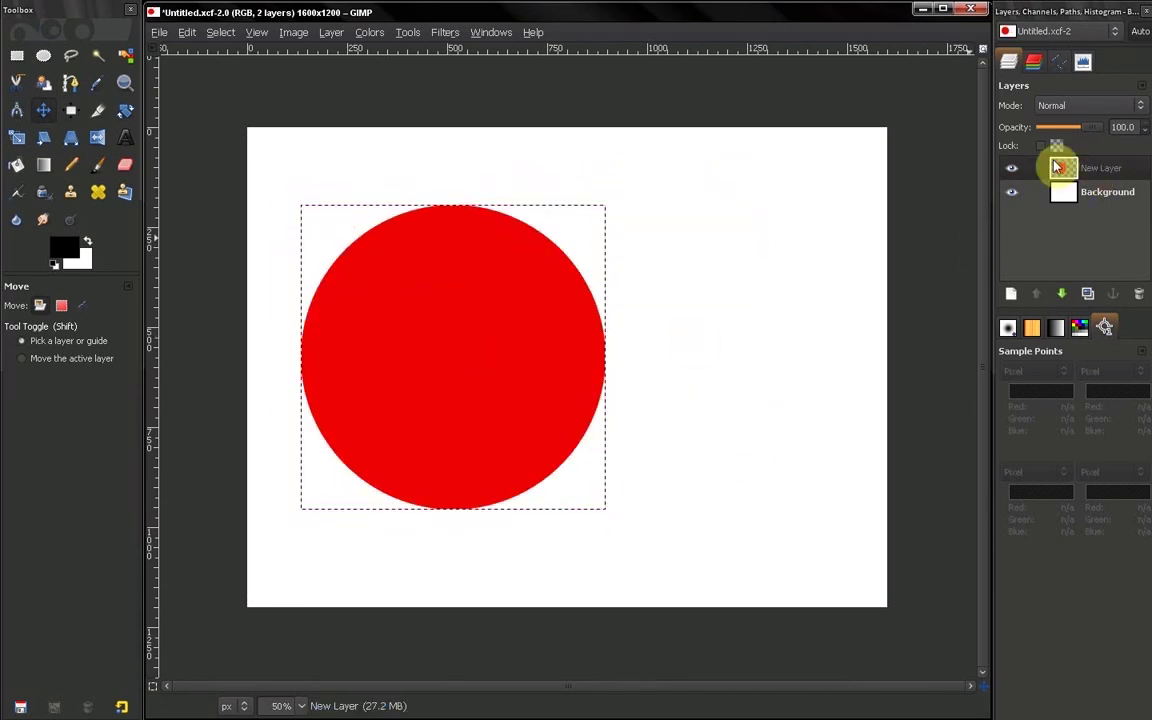
pyautogui.click(185, 34)
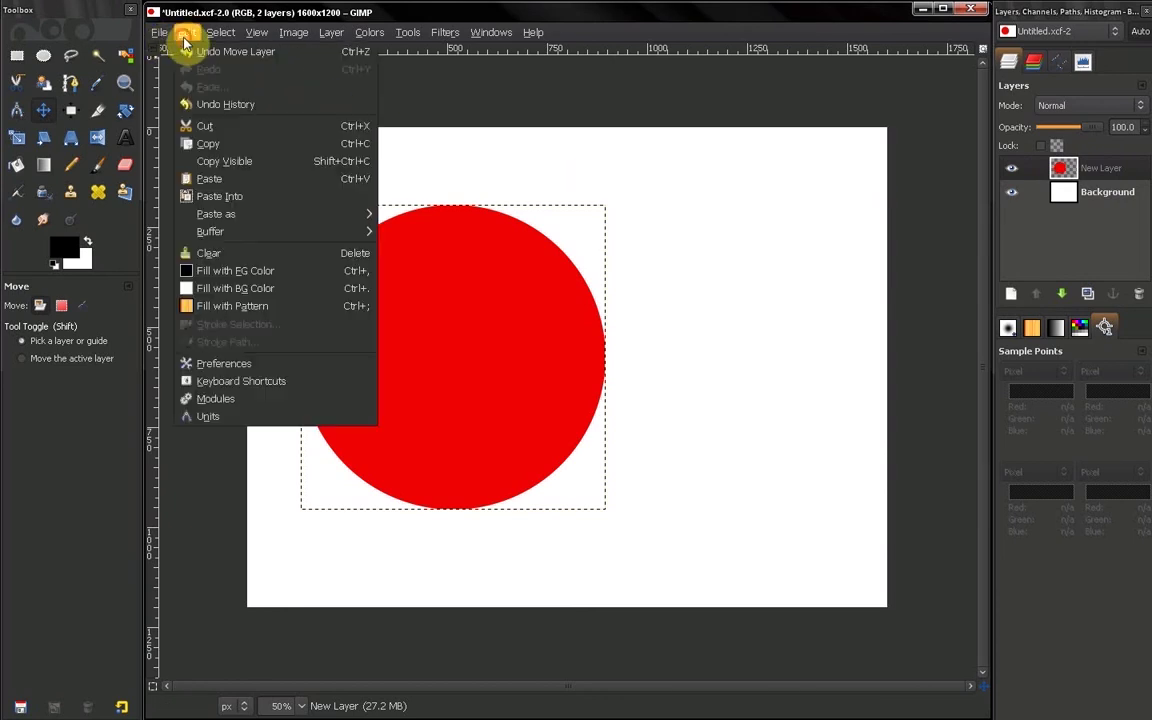
# Step: Reopen Tool Options preferences and untick the Move tool's 'Set layer or path as active'
pyautogui.click(268, 364)
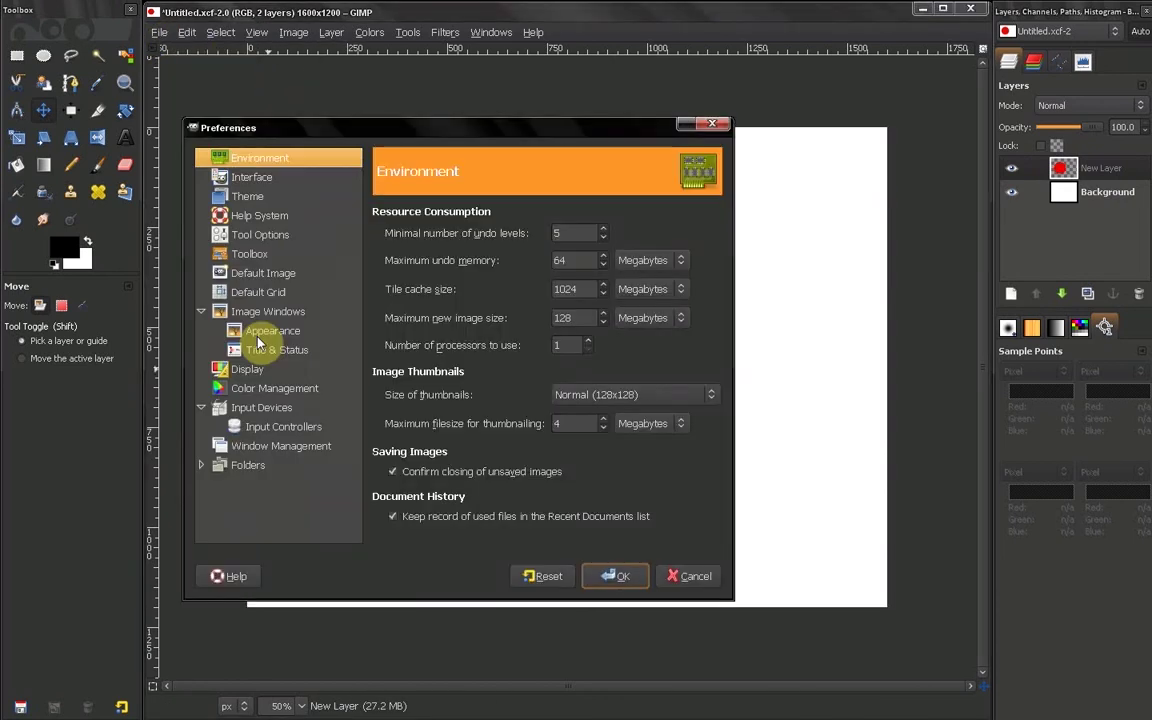
pyautogui.click(250, 236)
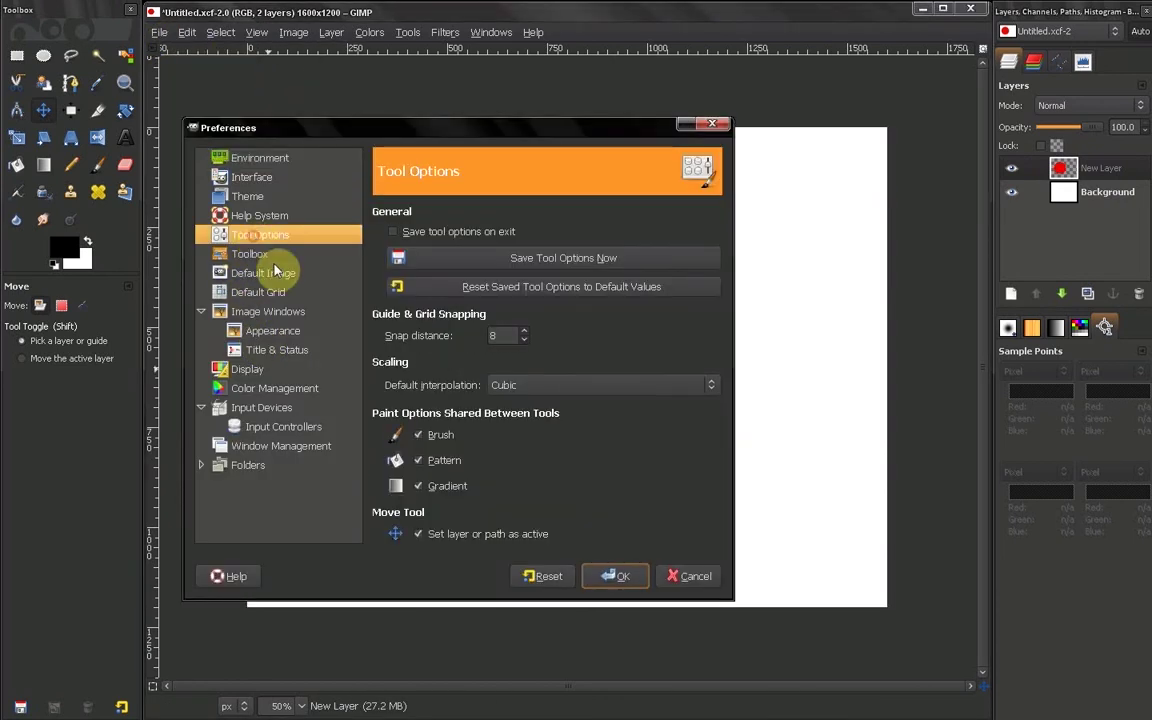
pyautogui.click(420, 536)
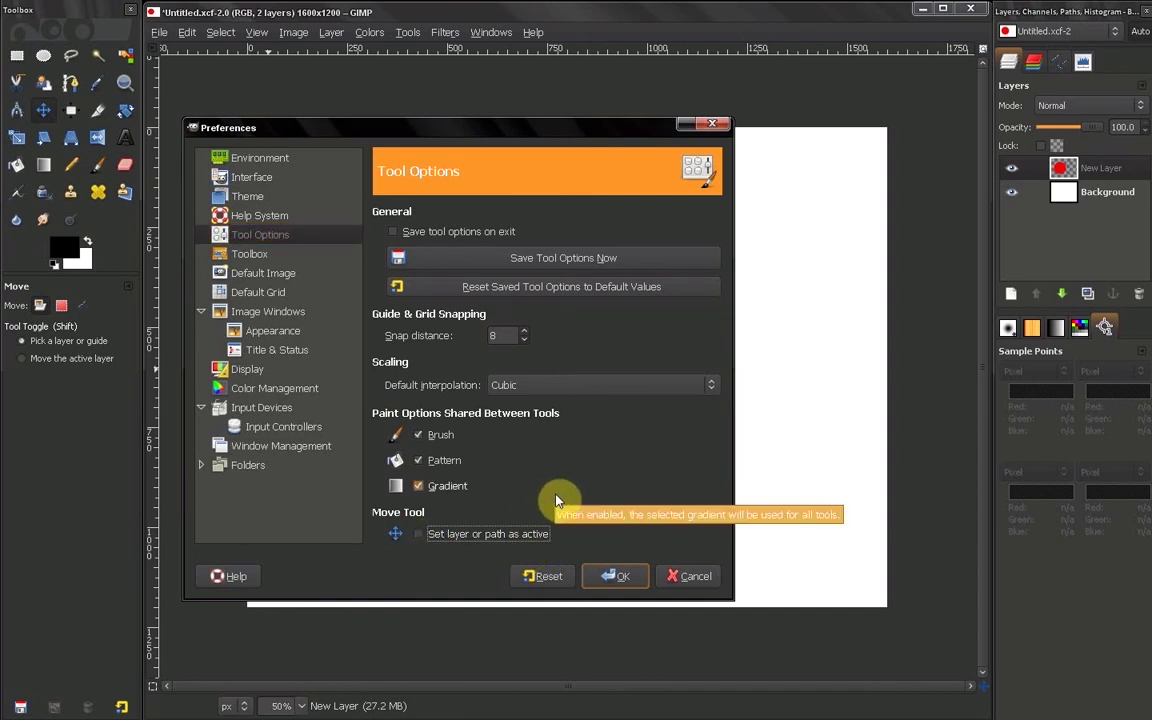